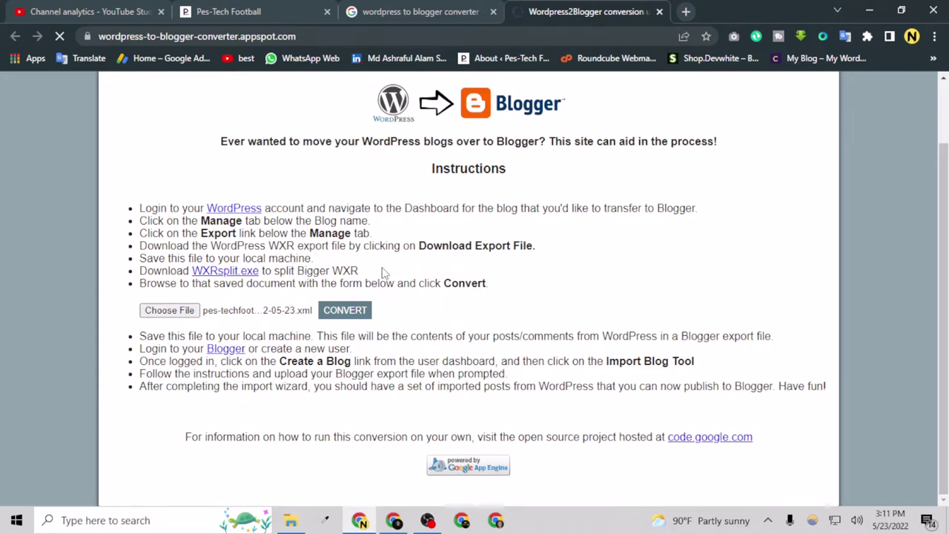
Close the WordPress-to-Blogger converter page and the Google search results page.
{"action": "left_click_drag", "start_coordinate": [9, 78], "coordinate": [16, 127]}
{"action": "left_click", "coordinate": [26, 211]}
{"action": "left_click", "coordinate": [422, 11]}
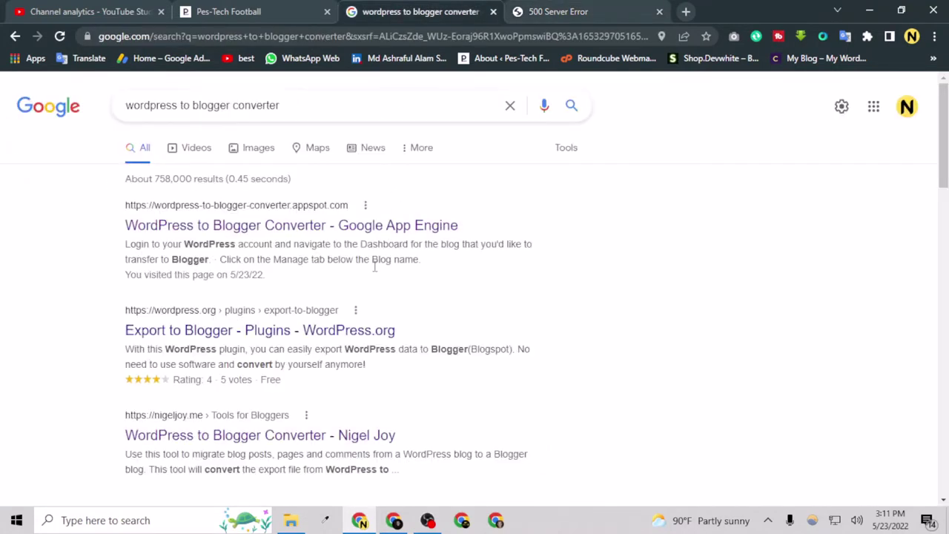
{"action": "left_click", "coordinate": [567, 10]}
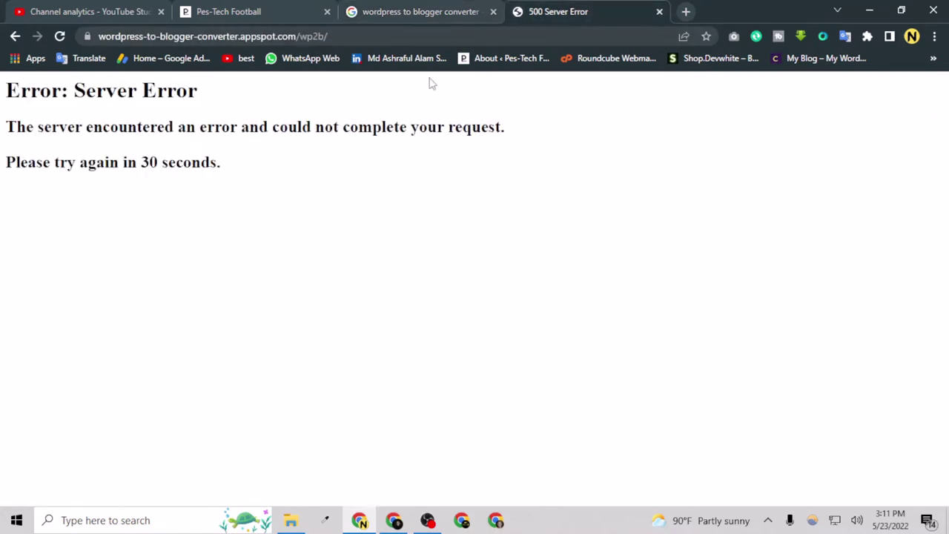
{"action": "left_click", "coordinate": [478, 12]}
{"action": "left_click", "coordinate": [493, 11]}
{"action": "left_click", "coordinate": [492, 11]}
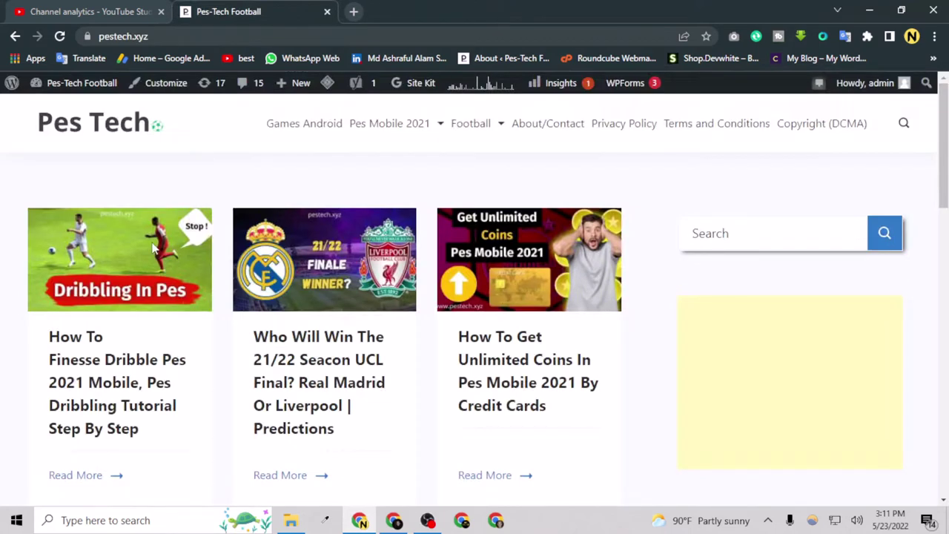
Open the WordPress admin area of the Pes-Tech Football site.
{"action": "left_click", "coordinate": [9, 91]}
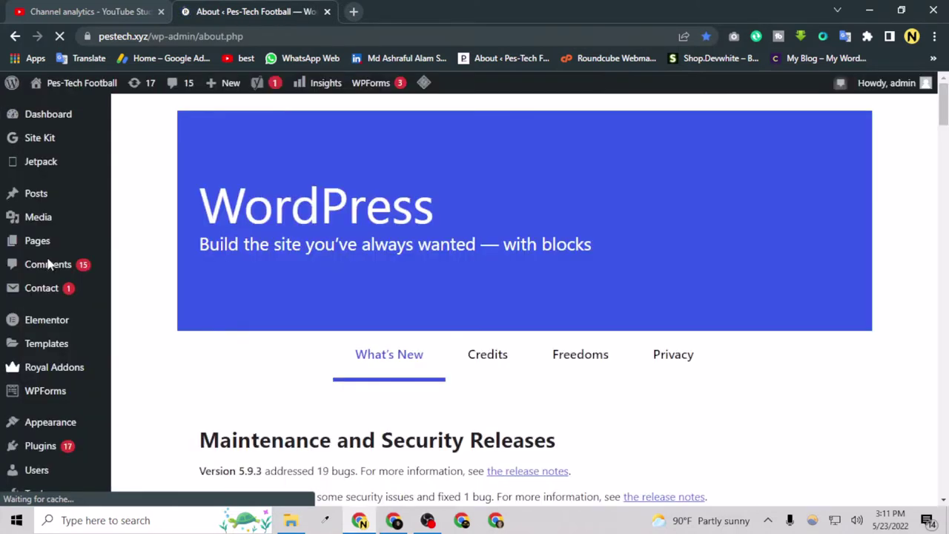
{"action": "scroll", "coordinate": [64, 366], "scroll_direction": "down", "scroll_amount": 3}
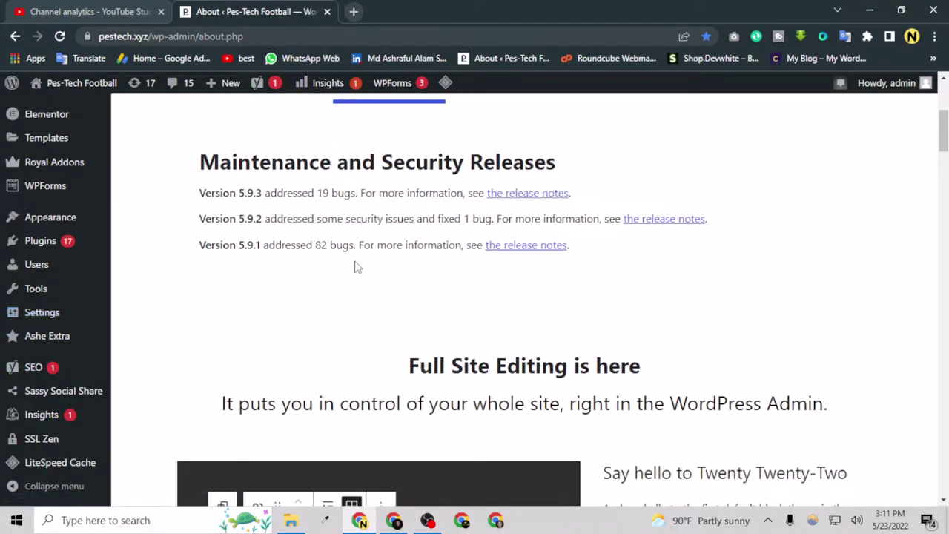
{"action": "scroll", "coordinate": [159, 265], "scroll_direction": "up", "scroll_amount": 3}
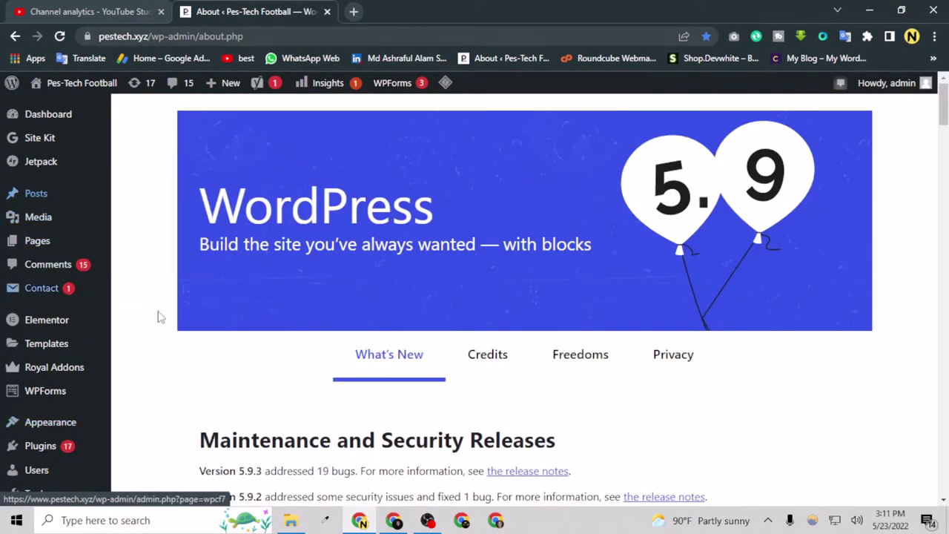
{"action": "scroll", "coordinate": [152, 309], "scroll_direction": "down", "scroll_amount": 4}
Switch to the browser window with the xyhgst.blogspot.com blog and look through the posts on its home page.
{"action": "left_click", "coordinate": [393, 520]}
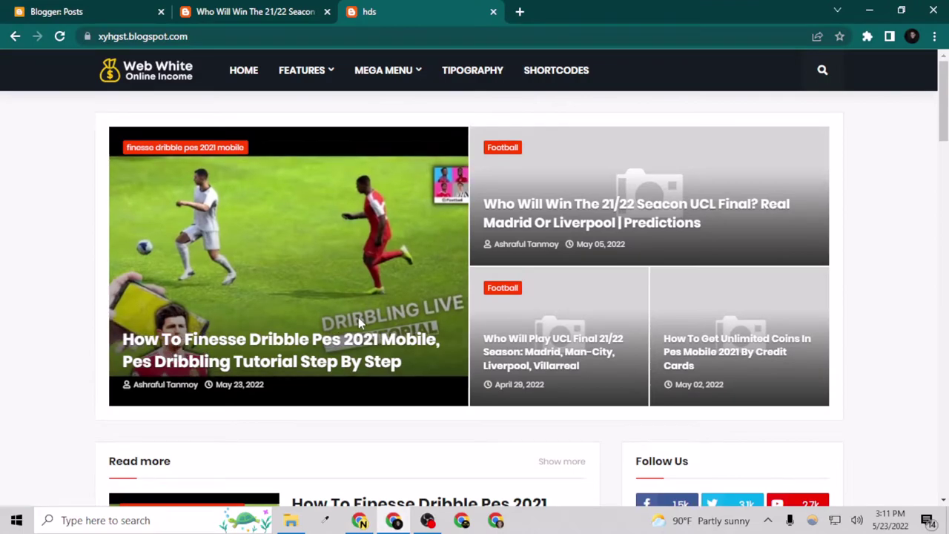
{"action": "scroll", "coordinate": [358, 317], "scroll_direction": "down", "scroll_amount": 5}
{"action": "scroll", "coordinate": [361, 317], "scroll_direction": "down", "scroll_amount": 1}
{"action": "scroll", "coordinate": [368, 314], "scroll_direction": "up", "scroll_amount": 7}
{"action": "scroll", "coordinate": [368, 314], "scroll_direction": "down", "scroll_amount": 4}
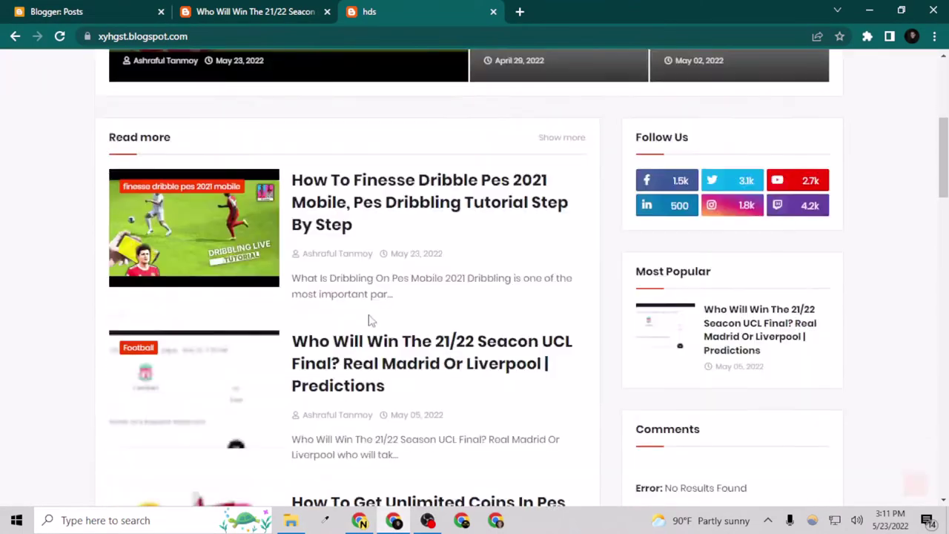
{"action": "scroll", "coordinate": [368, 316], "scroll_direction": "up", "scroll_amount": 3}
{"action": "scroll", "coordinate": [378, 327], "scroll_direction": "down", "scroll_amount": 10}
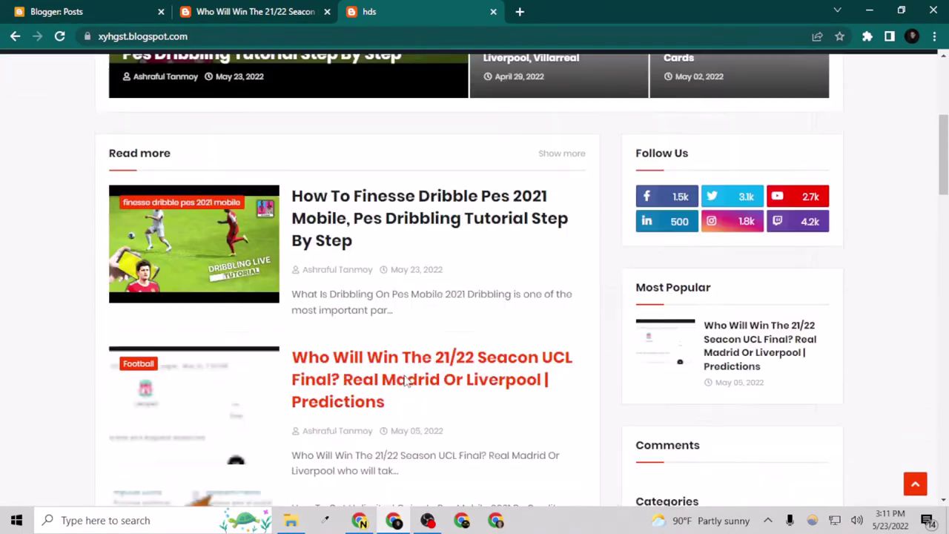
{"action": "scroll", "coordinate": [396, 341], "scroll_direction": "down", "scroll_amount": 1}
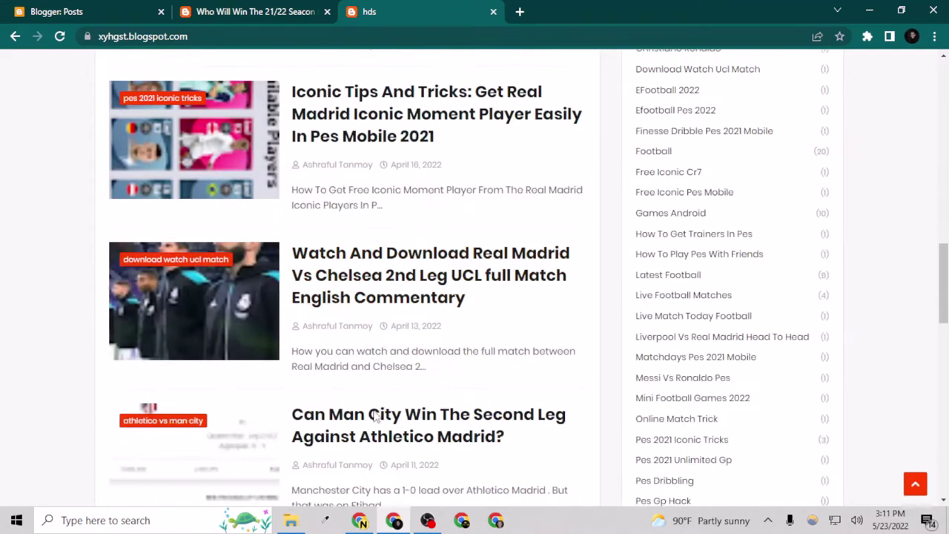
Return to the WordPress admin and look through the installed plugins for Export to Blogger.
{"action": "left_click", "coordinate": [360, 523]}
{"action": "scroll", "coordinate": [83, 375], "scroll_direction": "up", "scroll_amount": 2}
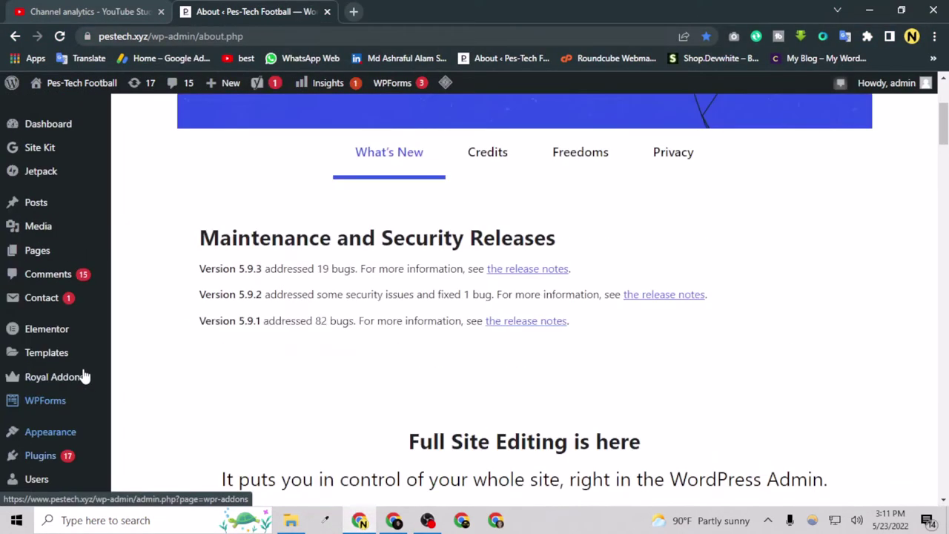
{"action": "scroll", "coordinate": [78, 378], "scroll_direction": "down", "scroll_amount": 4}
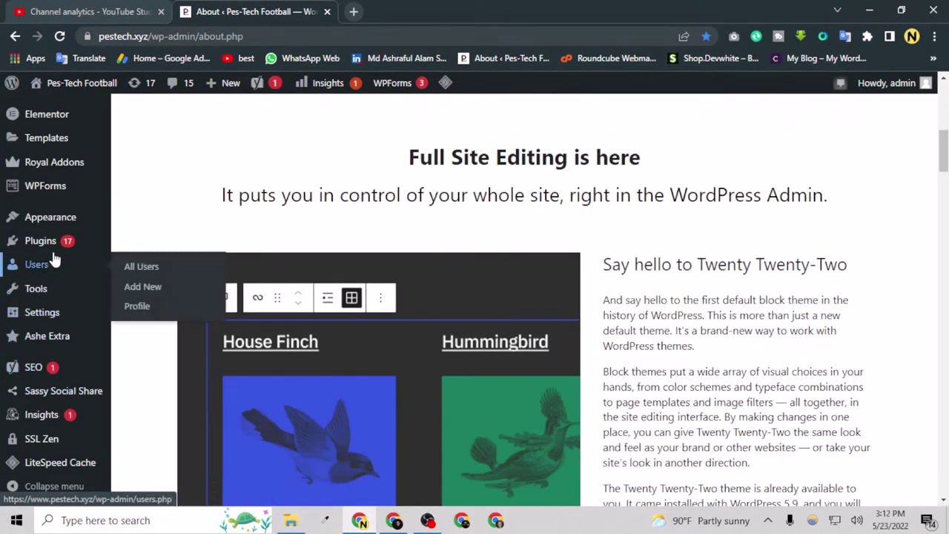
{"action": "mouse_move", "coordinate": [54, 250]}
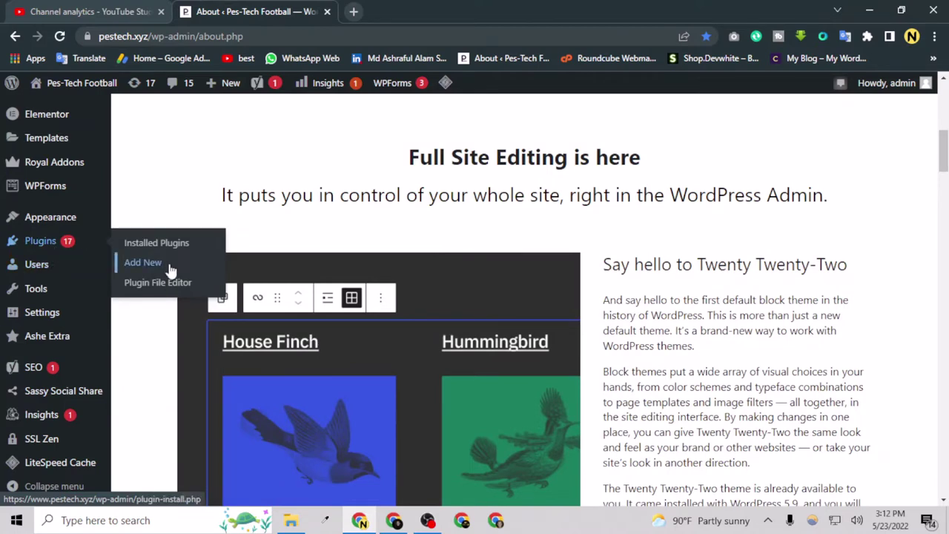
{"action": "mouse_move", "coordinate": [67, 316]}
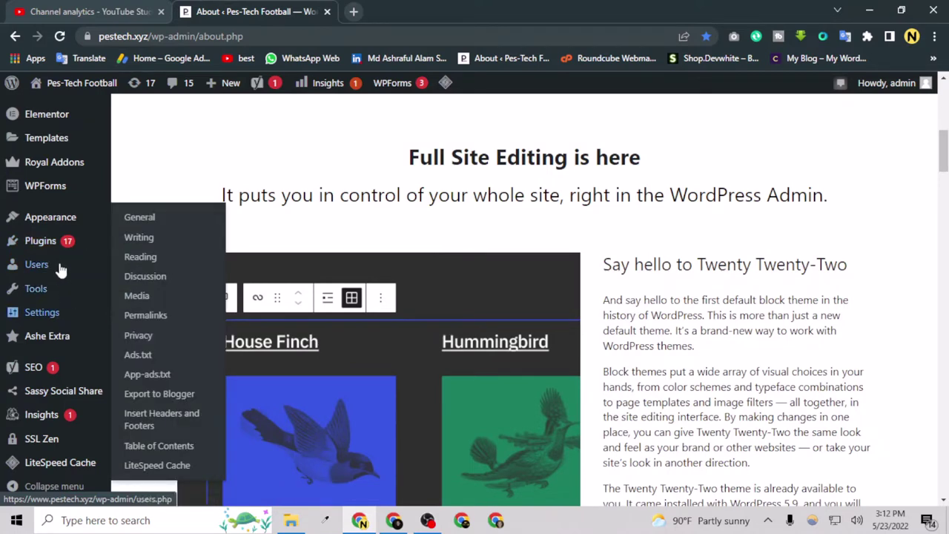
{"action": "left_click", "coordinate": [47, 236]}
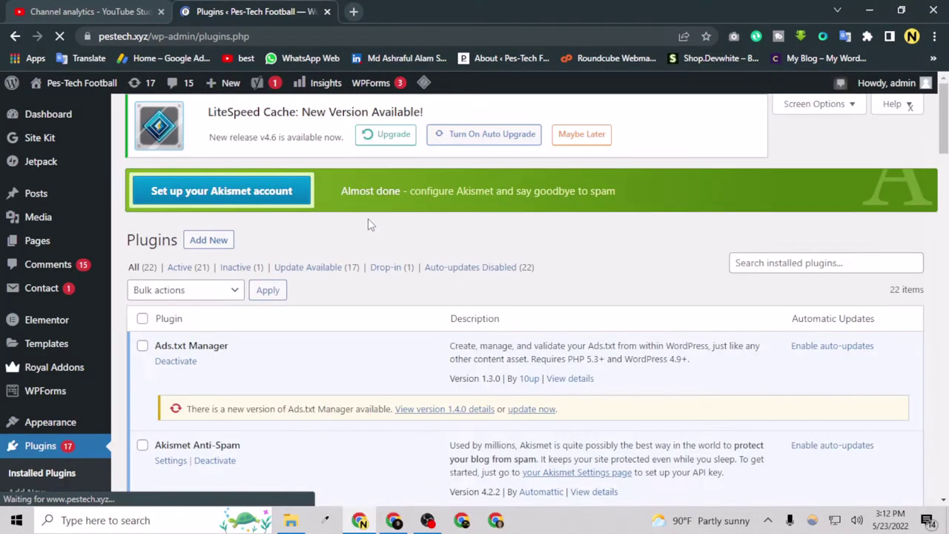
{"action": "scroll", "coordinate": [368, 230], "scroll_direction": "down", "scroll_amount": 15}
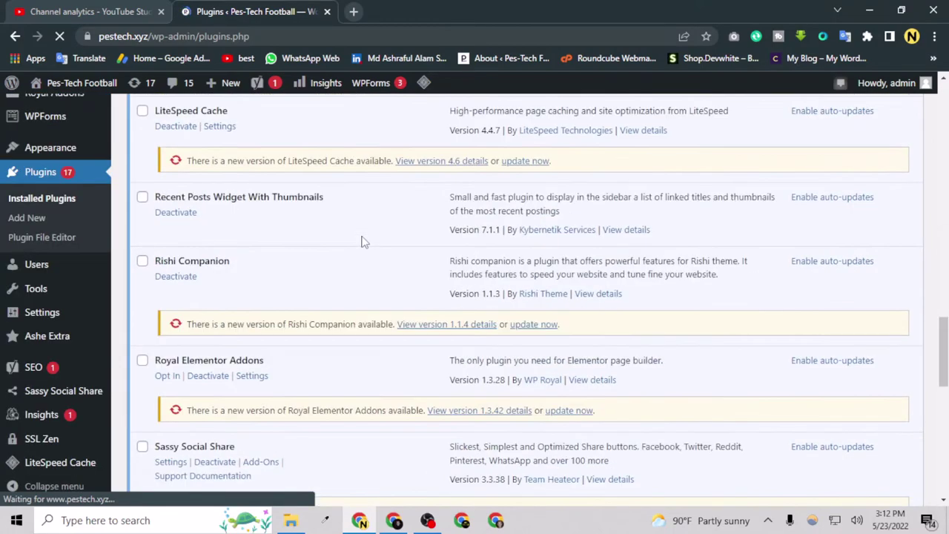
{"action": "scroll", "coordinate": [363, 241], "scroll_direction": "up", "scroll_amount": 6}
{"action": "scroll", "coordinate": [363, 242], "scroll_direction": "down", "scroll_amount": 10}
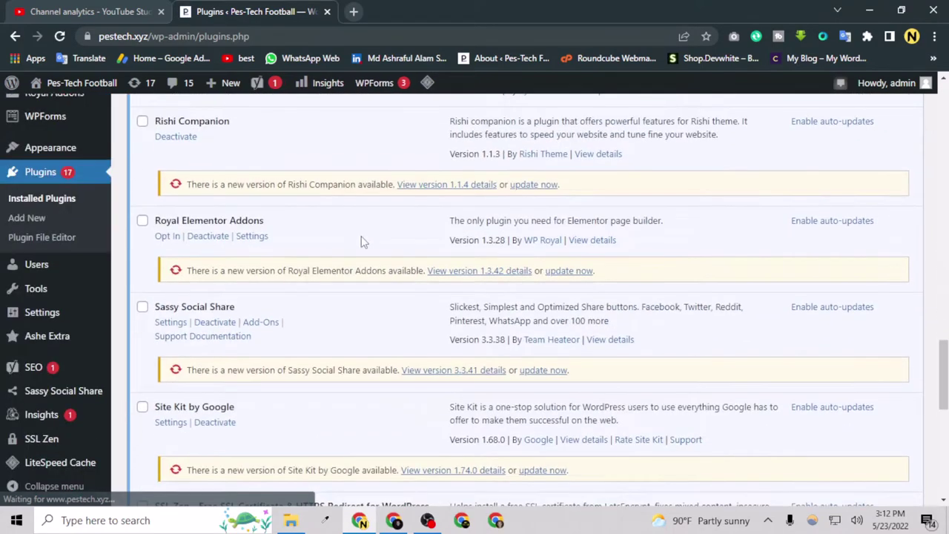
{"action": "scroll", "coordinate": [363, 242], "scroll_direction": "up", "scroll_amount": 15}
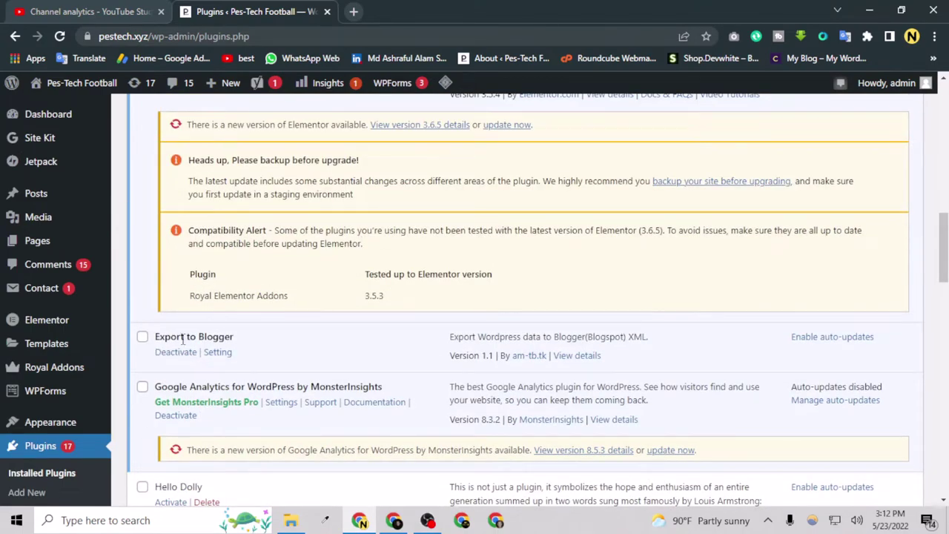
Search the WordPress plugin directory for "export to blogger" to check the Export to Blogger plugin.
{"action": "scroll", "coordinate": [181, 338], "scroll_direction": "up", "scroll_amount": 12}
{"action": "left_click", "coordinate": [221, 126]}
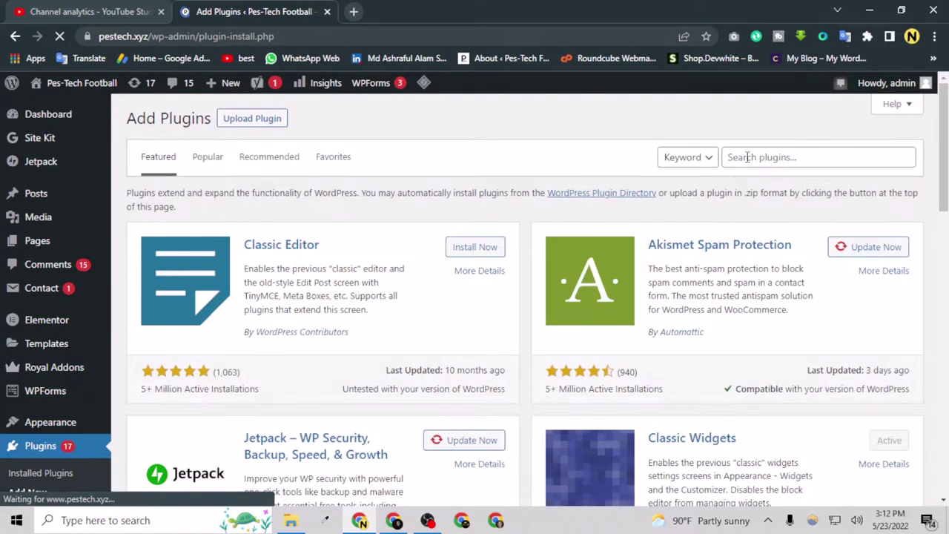
{"action": "left_click", "coordinate": [746, 156]}
{"action": "type", "text": "exper"}
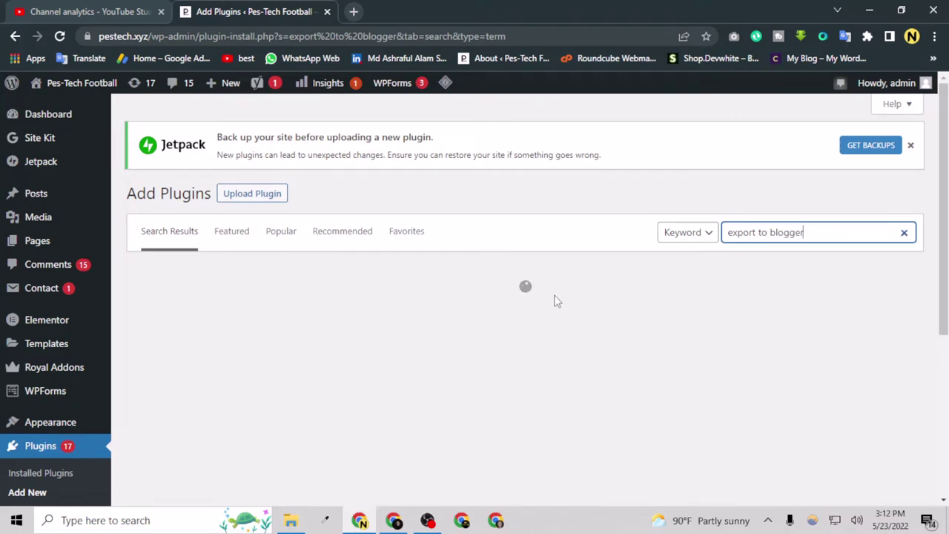
{"action": "scroll", "coordinate": [556, 326], "scroll_direction": "down", "scroll_amount": 3}
{"action": "scroll", "coordinate": [566, 329], "scroll_direction": "up", "scroll_amount": 3}
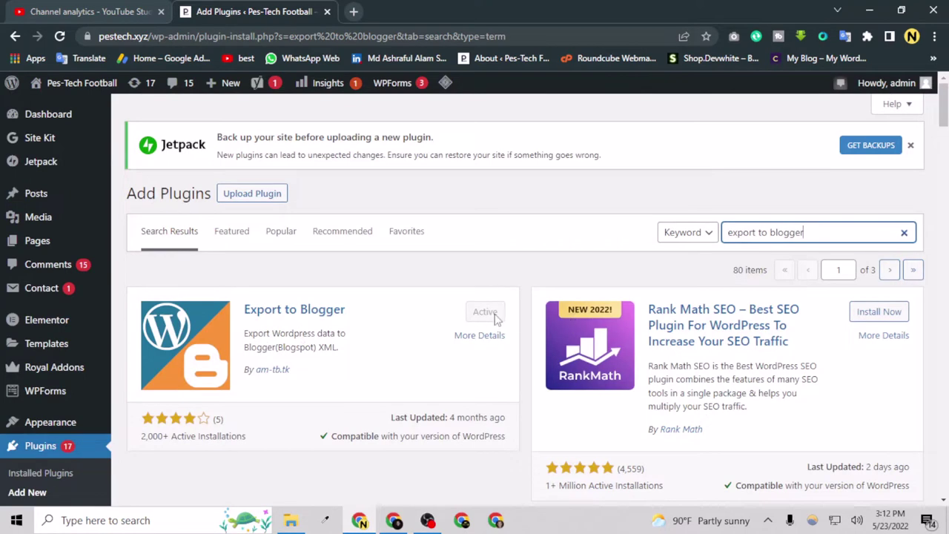
Open the settings page of the Export to Blogger plugin.
{"action": "scroll", "coordinate": [130, 361], "scroll_direction": "down", "scroll_amount": 2}
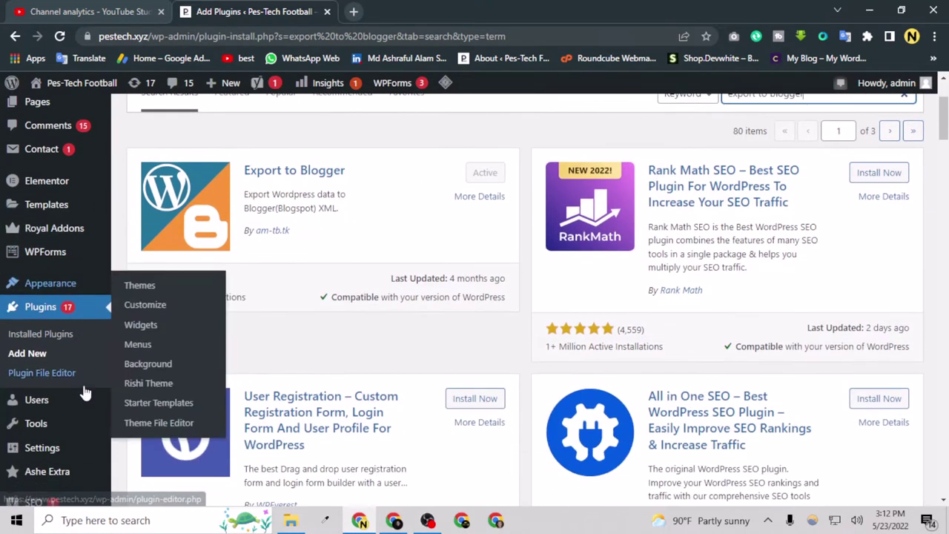
{"action": "scroll", "coordinate": [74, 371], "scroll_direction": "down", "scroll_amount": 2}
{"action": "mouse_move", "coordinate": [72, 317]}
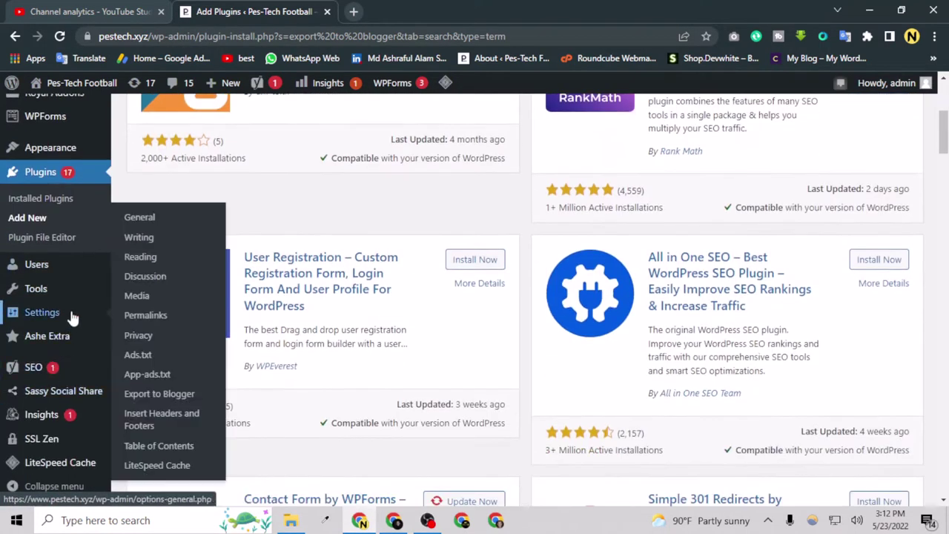
{"action": "left_click", "coordinate": [146, 395]}
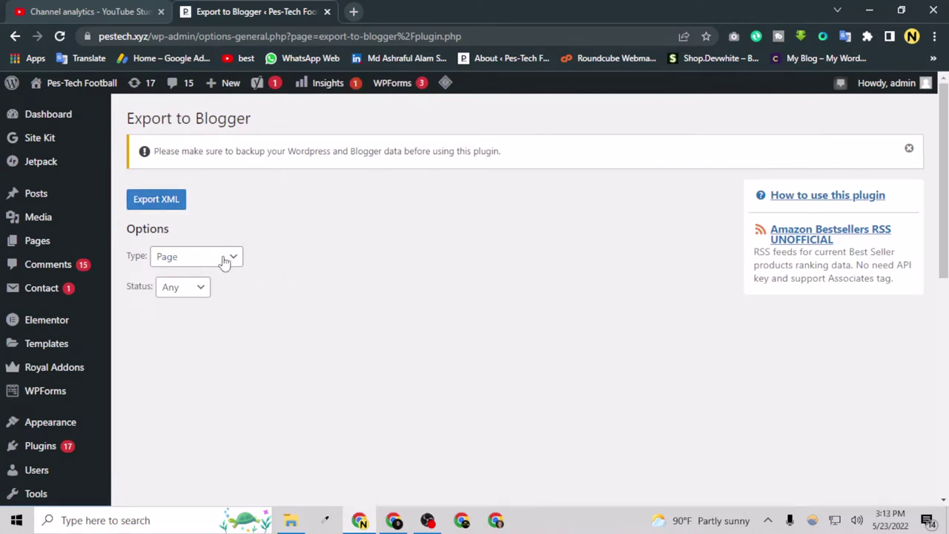
Examine the content types offered for the Blogger export without changing the selection.
{"action": "mouse_move", "coordinate": [109, 225]}
{"action": "left_click", "coordinate": [223, 259]}
{"action": "left_click", "coordinate": [252, 278]}
{"action": "left_click", "coordinate": [230, 264]}
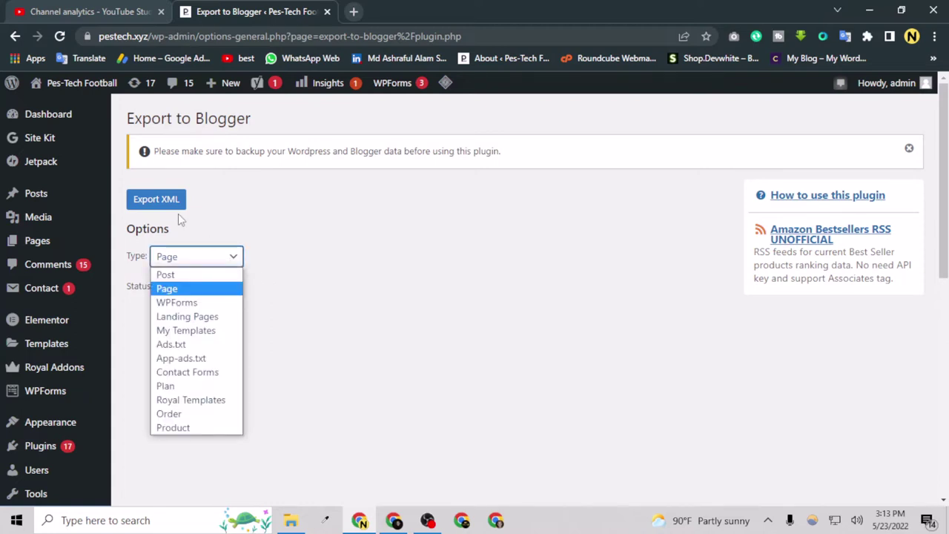
{"action": "left_click", "coordinate": [286, 233]}
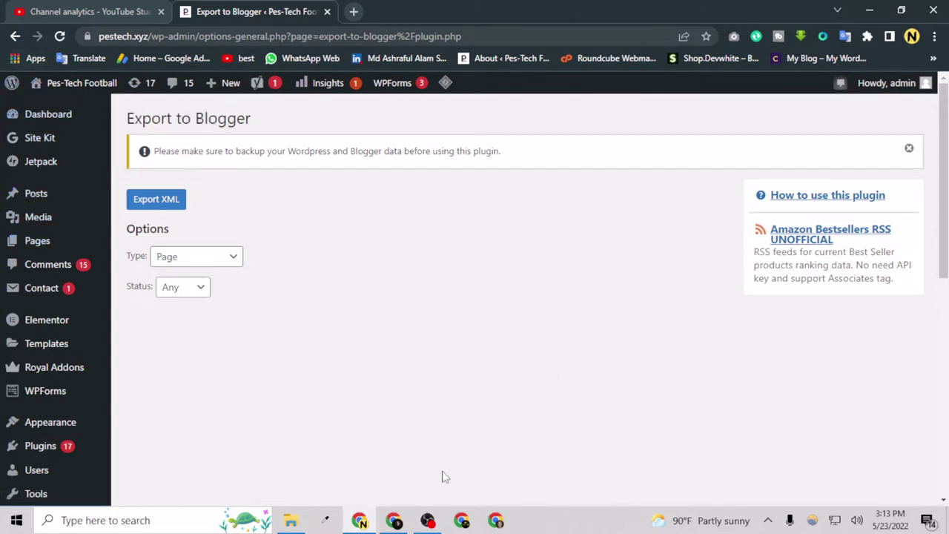
{"action": "left_click", "coordinate": [395, 515]}
{"action": "left_click", "coordinate": [369, 513]}
{"action": "left_click", "coordinate": [234, 260]}
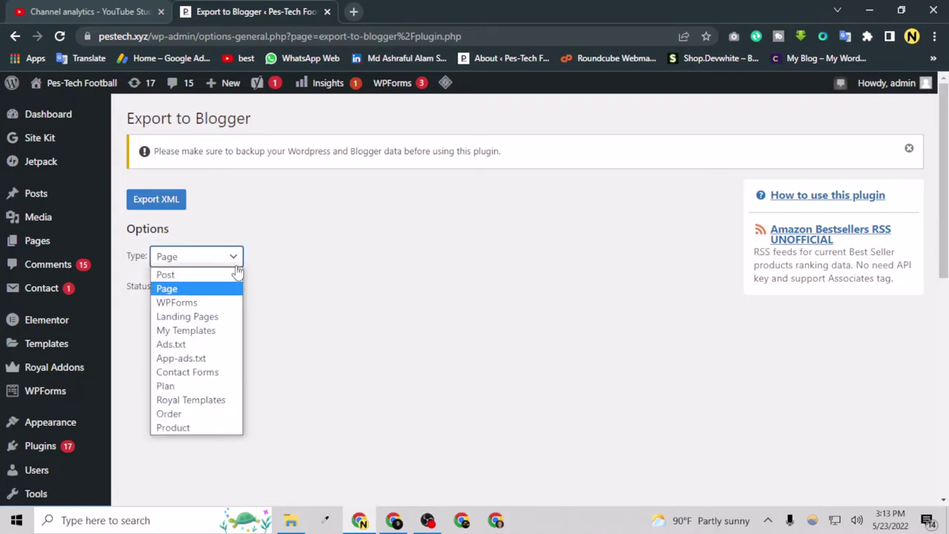
{"action": "left_click", "coordinate": [281, 282]}
{"action": "left_click", "coordinate": [183, 256]}
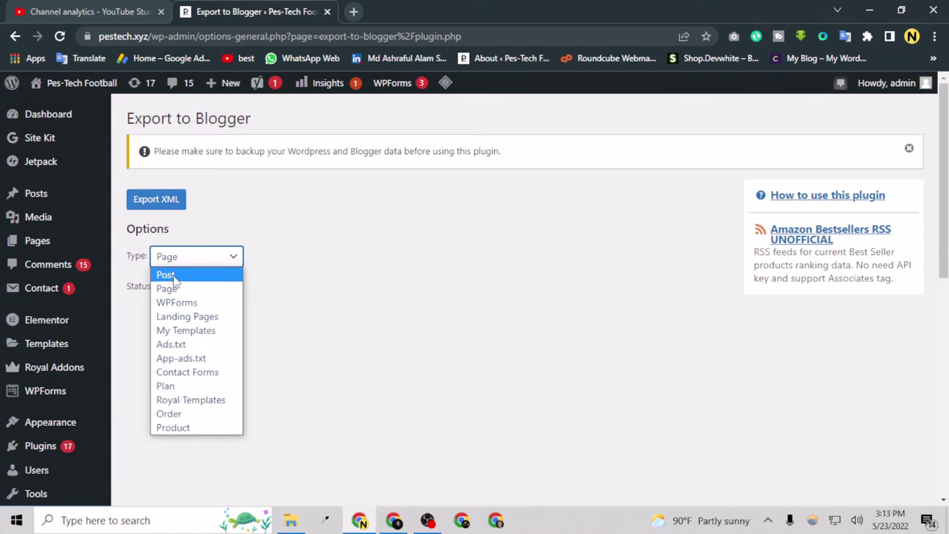
{"action": "left_click", "coordinate": [557, 366]}
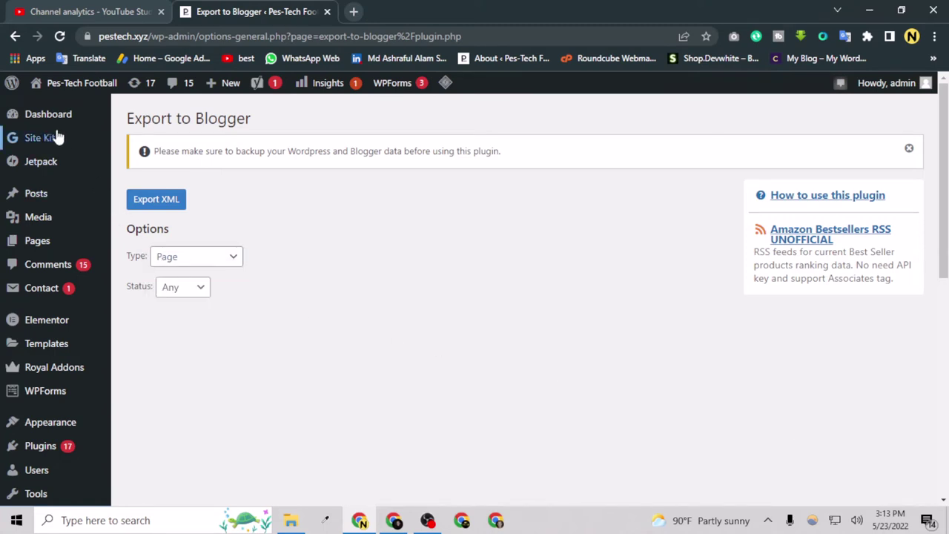
View the site's list of posts in a separate tab and return to the Export to Blogger page.
{"action": "middle_click", "coordinate": [22, 193]}
{"action": "left_click", "coordinate": [434, 9]}
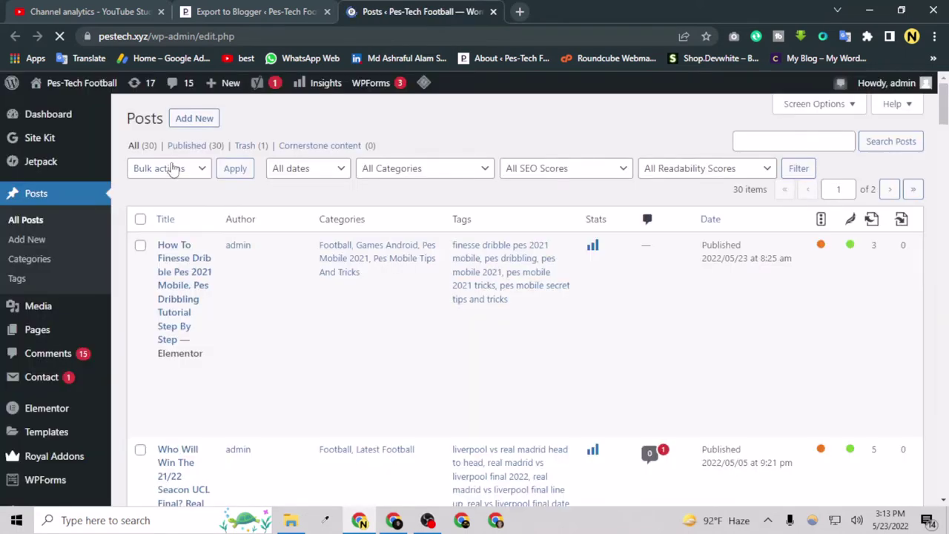
{"action": "key", "text": "ctrl+shift+Tab"}
Set the export type to Post, with all categories selected, and download the XML export file.
{"action": "left_click", "coordinate": [209, 256]}
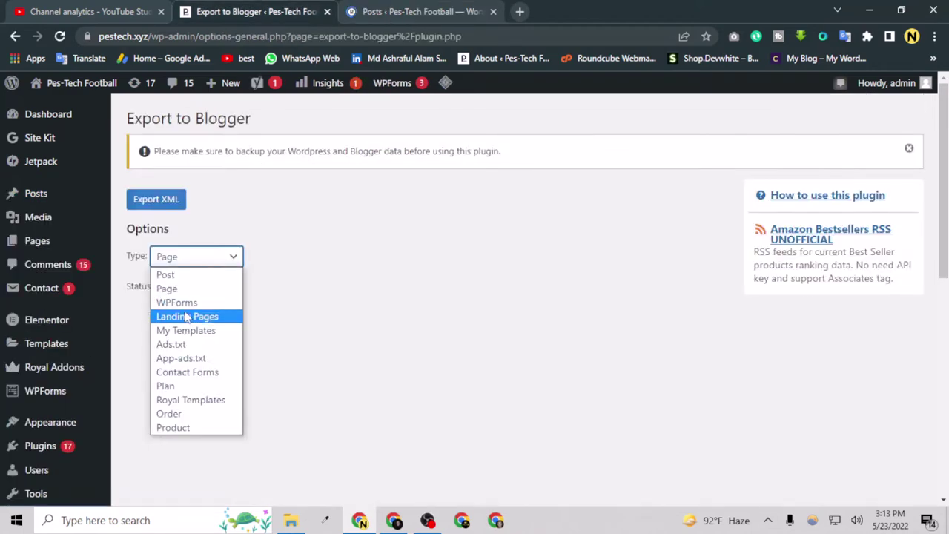
{"action": "left_click", "coordinate": [165, 275]}
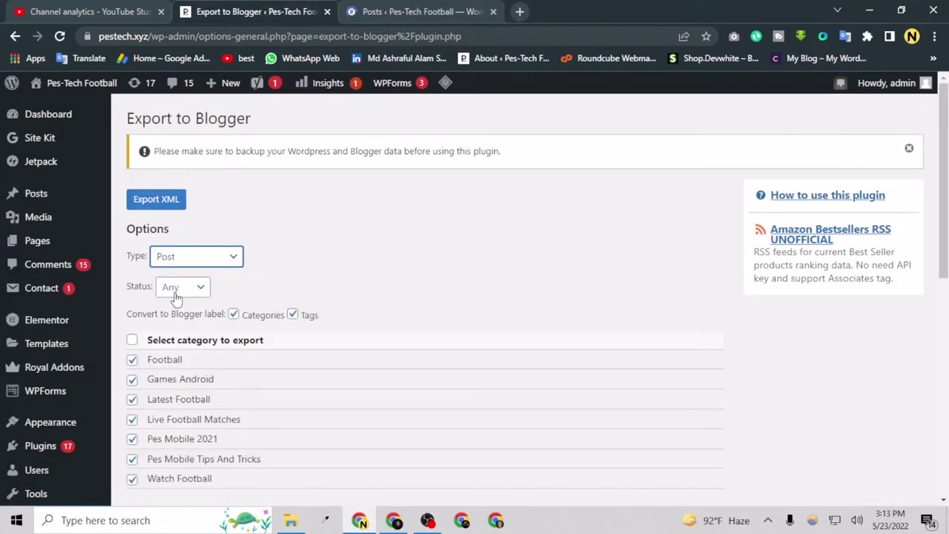
{"action": "left_click", "coordinate": [132, 340]}
{"action": "scroll", "coordinate": [180, 382], "scroll_direction": "down", "scroll_amount": 2}
{"action": "scroll", "coordinate": [182, 326], "scroll_direction": "up", "scroll_amount": 2}
{"action": "left_click", "coordinate": [148, 206]}
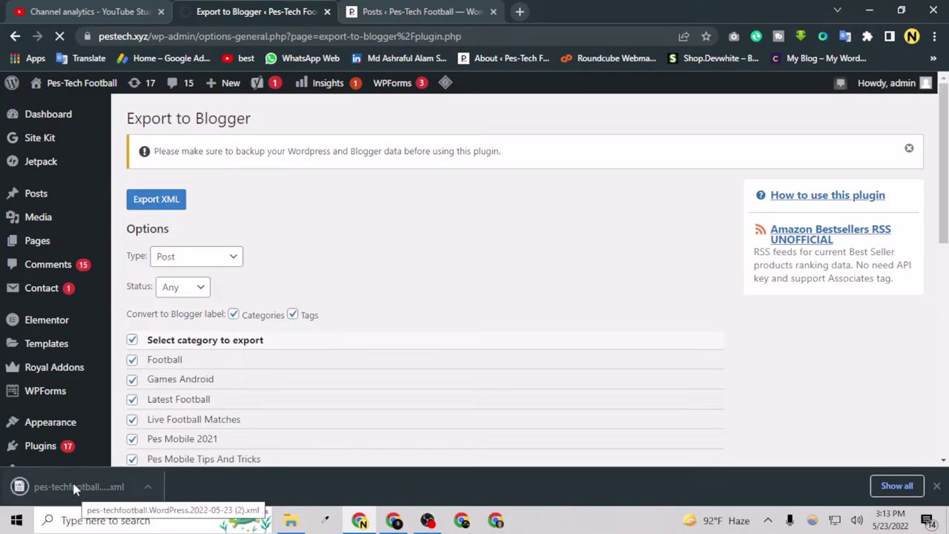
Switch to the Blogger browser window and close the tab with the "Who Will Win The 21/22 Seacon UCL Final" post.
{"action": "left_click", "coordinate": [393, 519]}
{"action": "scroll", "coordinate": [328, 290], "scroll_direction": "up", "scroll_amount": 6}
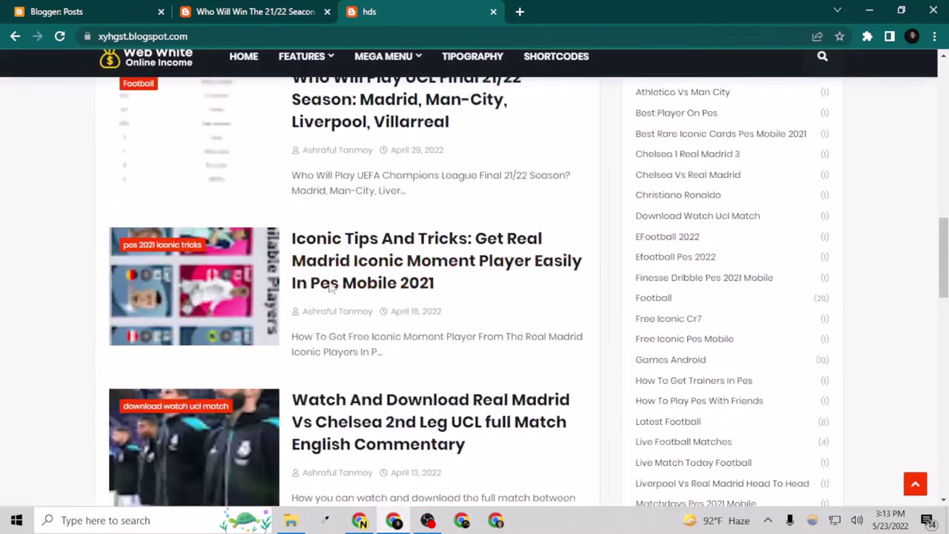
{"action": "scroll", "coordinate": [316, 172], "scroll_direction": "up", "scroll_amount": 5}
{"action": "left_click", "coordinate": [252, 11]}
{"action": "left_click", "coordinate": [423, 7]}
{"action": "left_click", "coordinate": [321, 8]}
{"action": "left_click", "coordinate": [326, 12]}
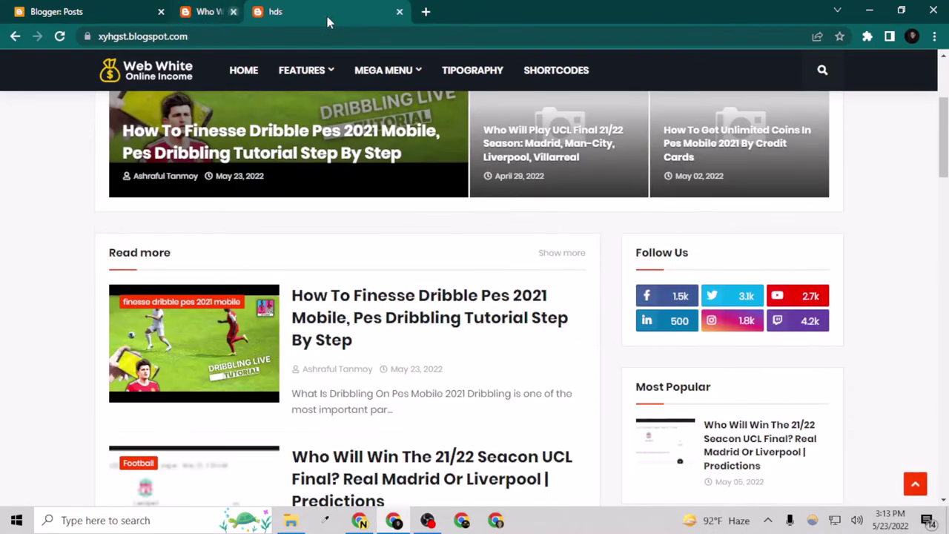
Create a new Blogger blog titled sgs with the address sgtrfres.blogspot.com.
{"action": "left_click", "coordinate": [33, 9]}
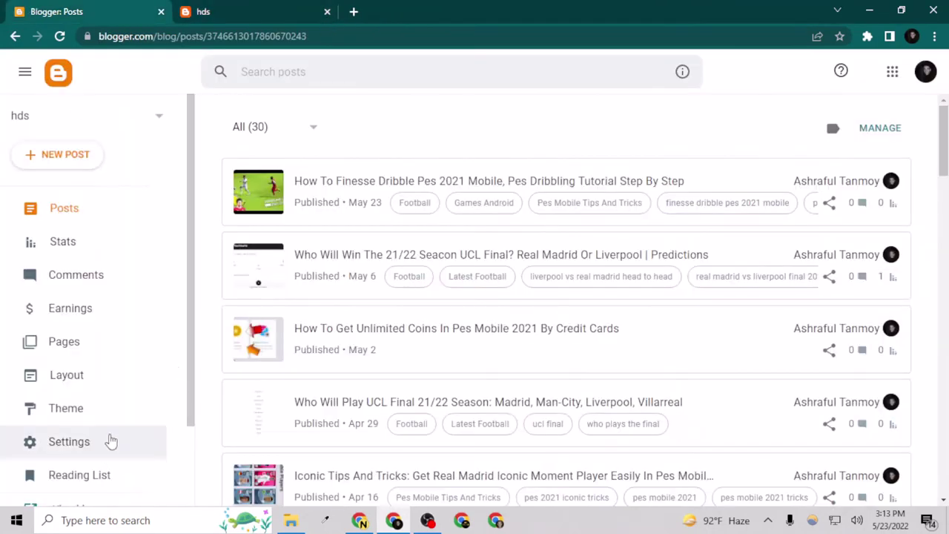
{"action": "left_click", "coordinate": [97, 126]}
{"action": "scroll", "coordinate": [102, 318], "scroll_direction": "down", "scroll_amount": 1}
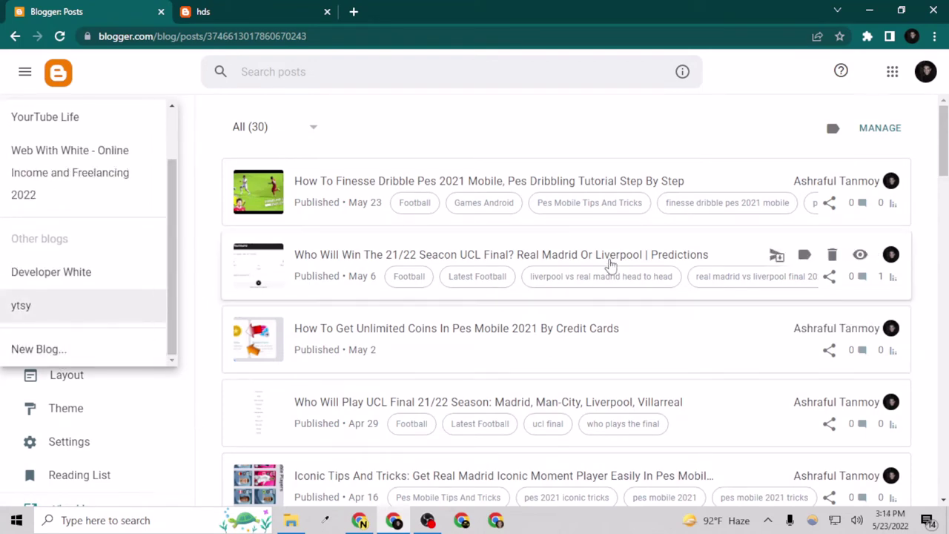
{"action": "scroll", "coordinate": [536, 254], "scroll_direction": "down", "scroll_amount": 5}
{"action": "scroll", "coordinate": [444, 311], "scroll_direction": "up", "scroll_amount": 4}
{"action": "left_click", "coordinate": [85, 348]}
{"action": "type", "text": "sgs"}
{"action": "left_click", "coordinate": [577, 390]}
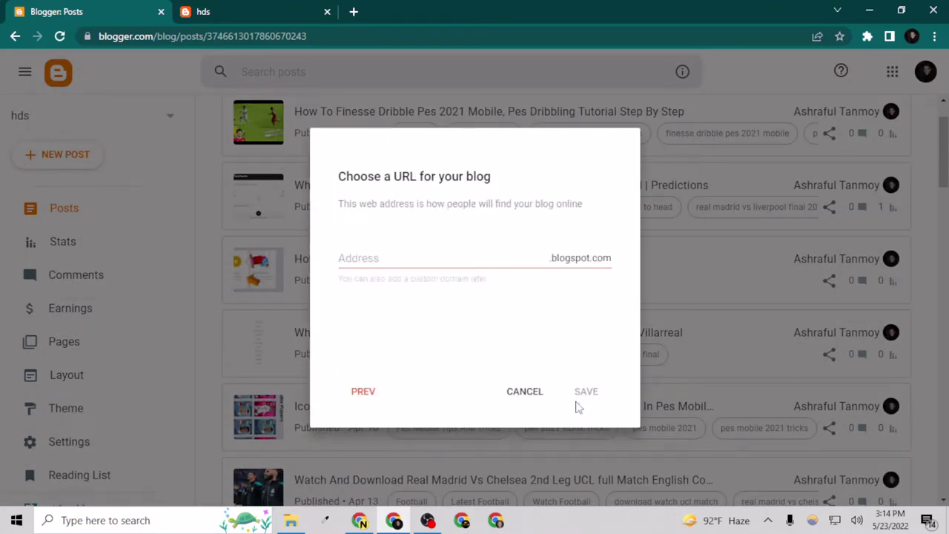
{"action": "left_click", "coordinate": [430, 263]}
{"action": "type", "text": "sgtrfres"}
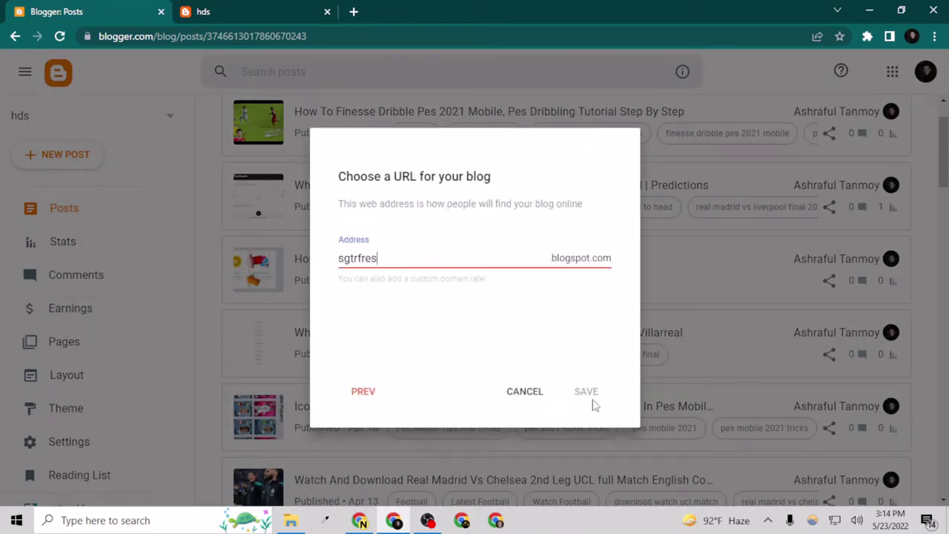
{"action": "left_click", "coordinate": [585, 393]}
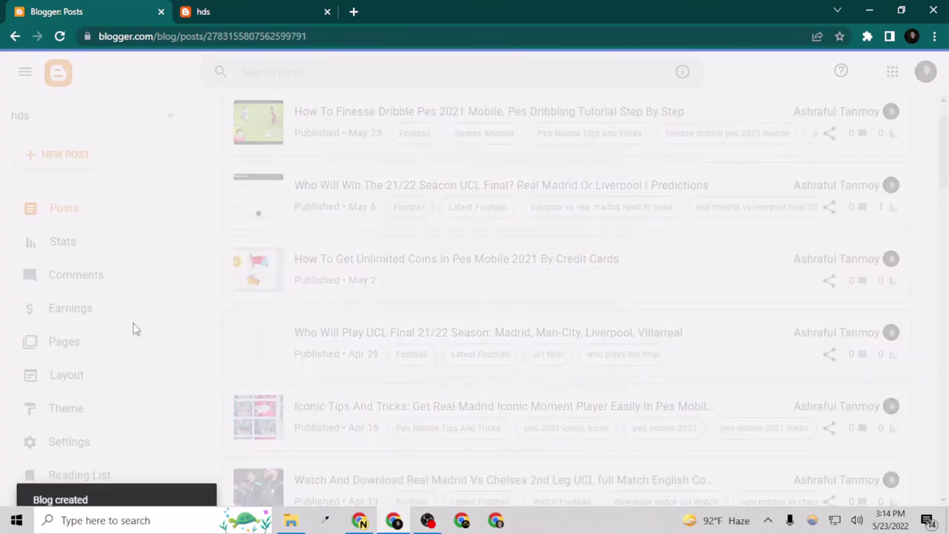
Import pes-techfootball.WordPress.2022-05-23 (2).xml through the new blog's settings, with automatic publishing of imported posts and pages enabled.
{"action": "scroll", "coordinate": [130, 371], "scroll_direction": "down", "scroll_amount": 2}
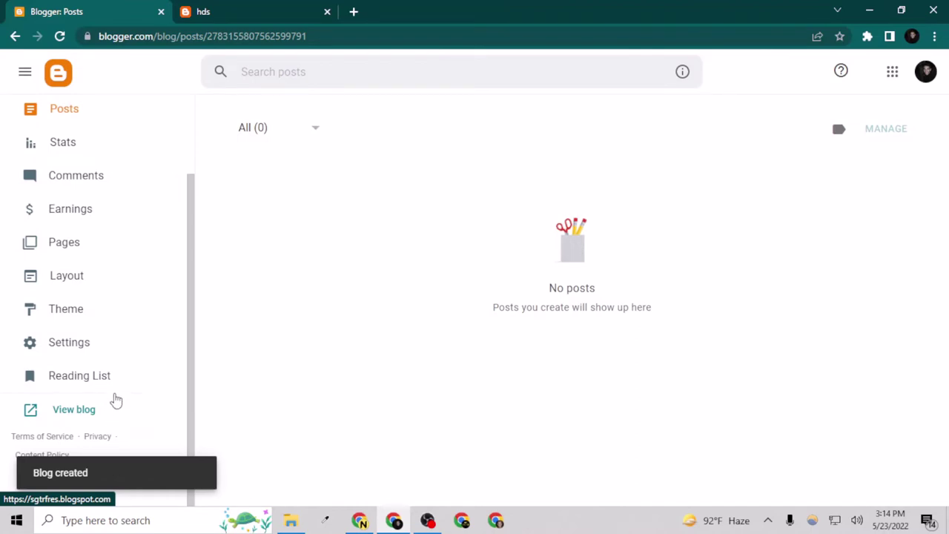
{"action": "left_click", "coordinate": [78, 341]}
{"action": "scroll", "coordinate": [237, 313], "scroll_direction": "down", "scroll_amount": 8}
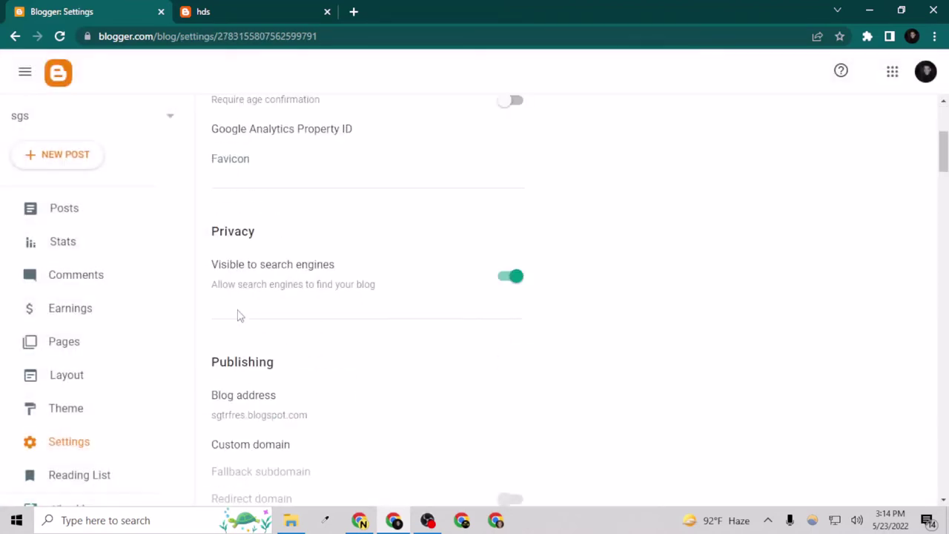
{"action": "scroll", "coordinate": [239, 313], "scroll_direction": "down", "scroll_amount": 20}
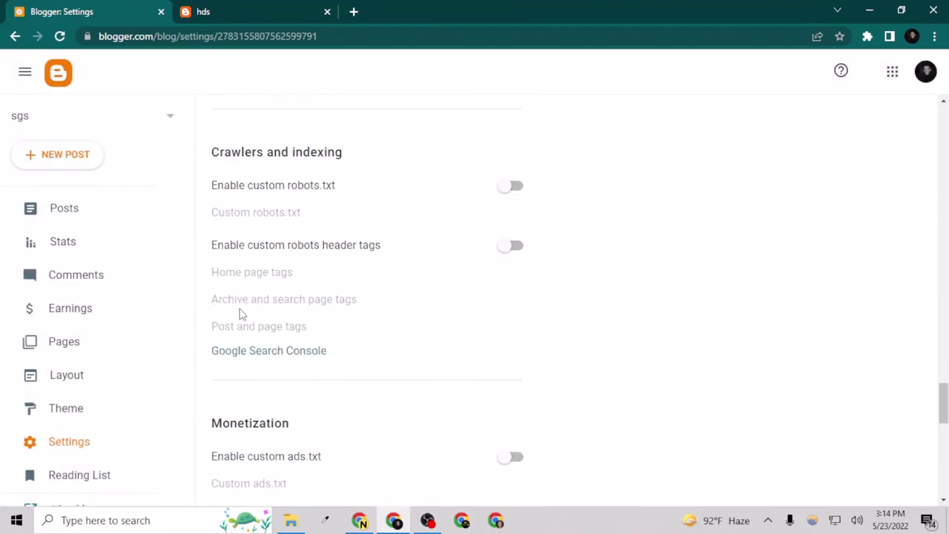
{"action": "scroll", "coordinate": [239, 314], "scroll_direction": "down", "scroll_amount": 10}
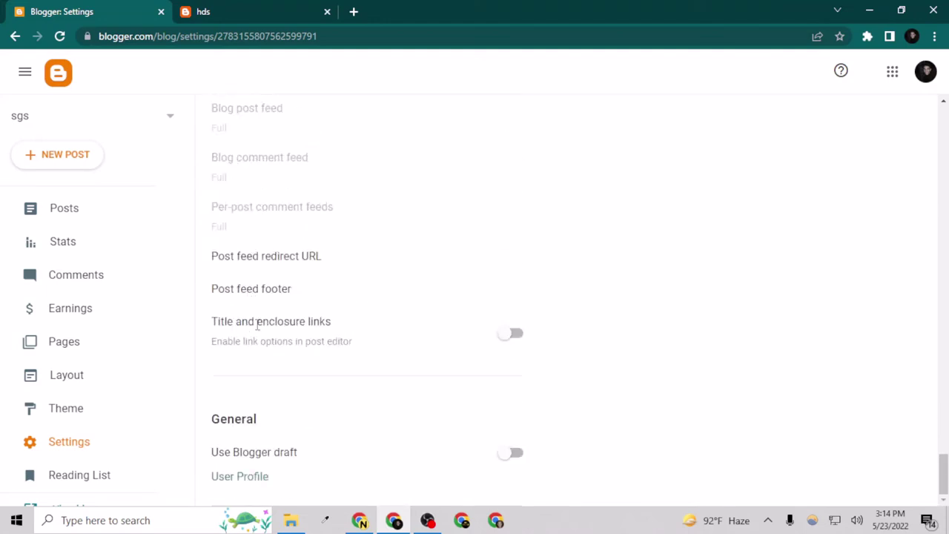
{"action": "scroll", "coordinate": [257, 324], "scroll_direction": "up", "scroll_amount": 5}
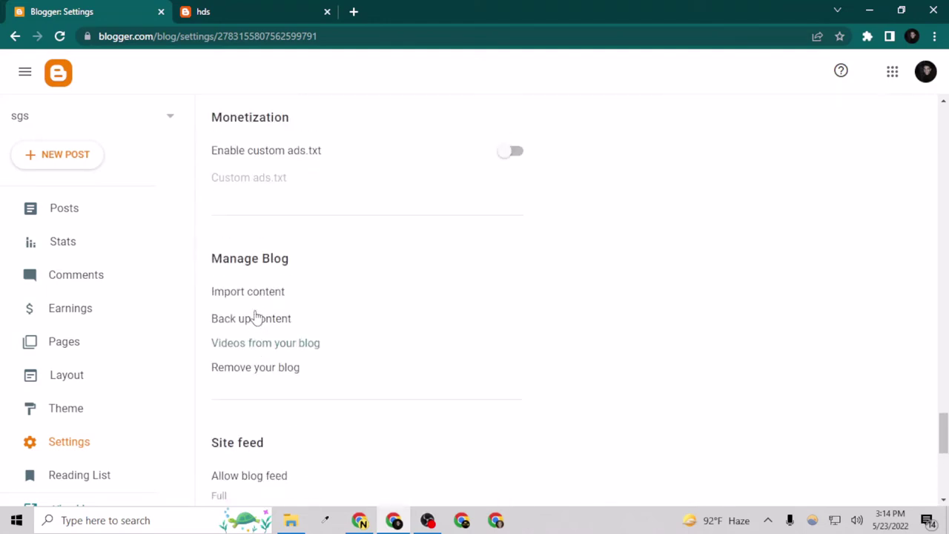
{"action": "left_click", "coordinate": [264, 295]}
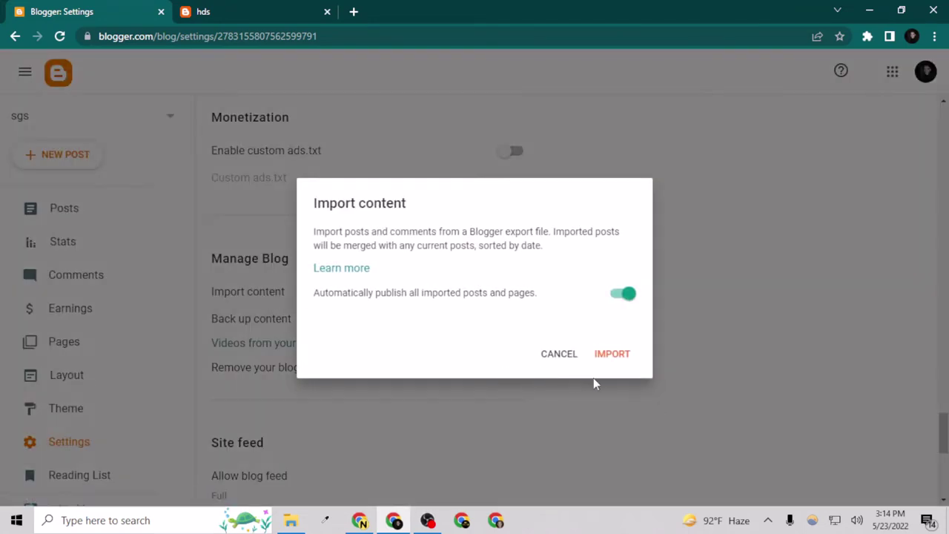
{"action": "left_click", "coordinate": [609, 355]}
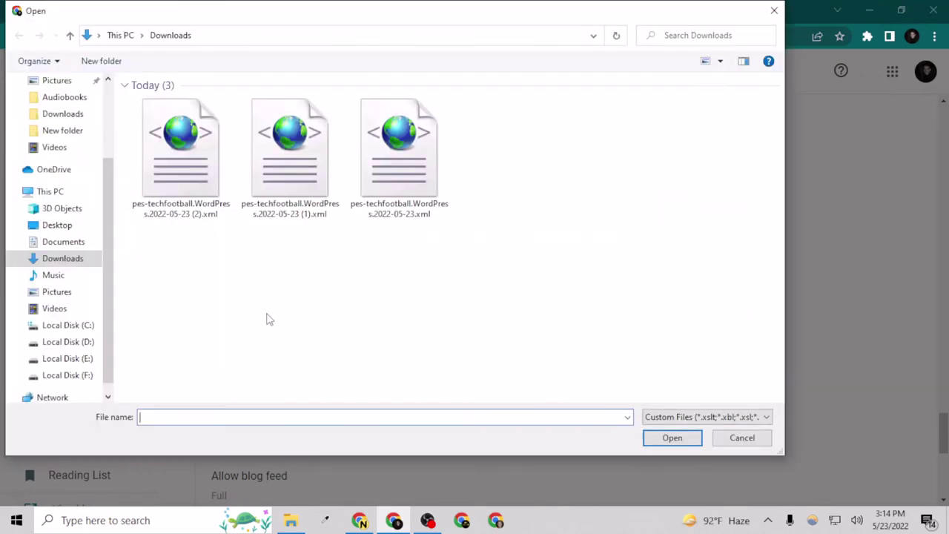
{"action": "left_click", "coordinate": [184, 187]}
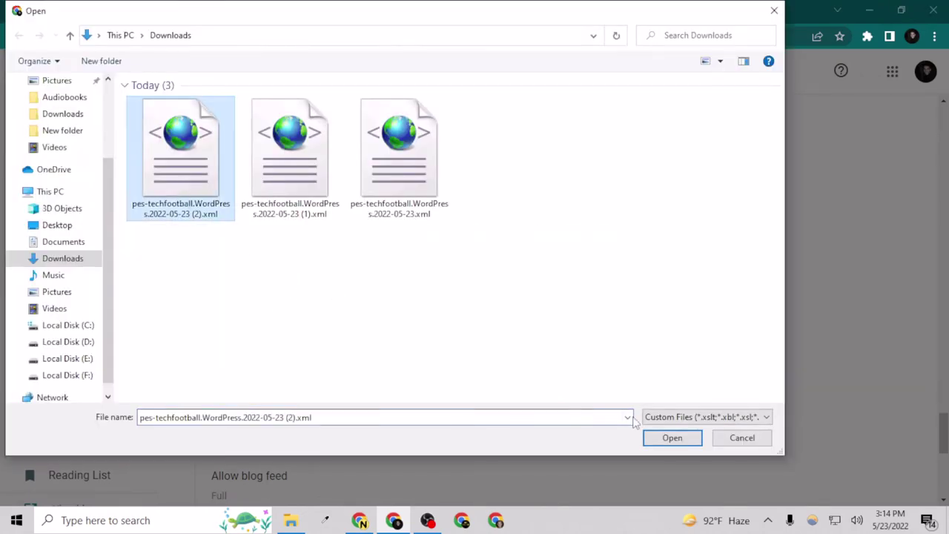
{"action": "left_click", "coordinate": [689, 439]}
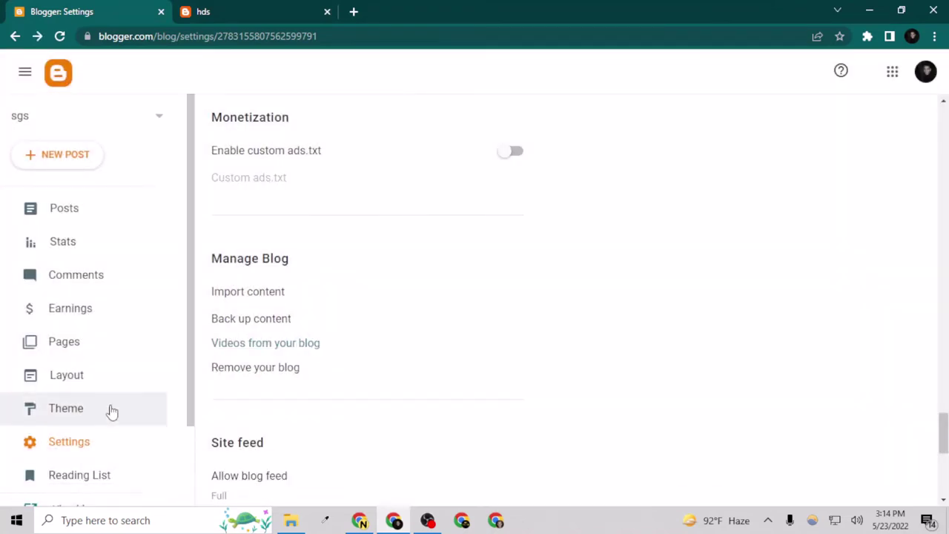
Refresh the sgs blog's post list, look through the imported posts and check the blog's list of pages.
{"action": "left_click", "coordinate": [88, 216]}
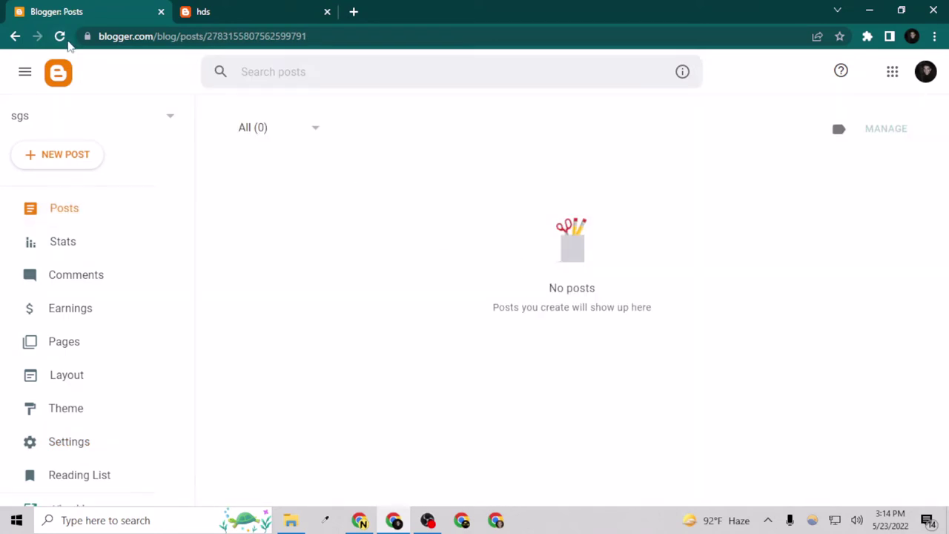
{"action": "left_click", "coordinate": [115, 428]}
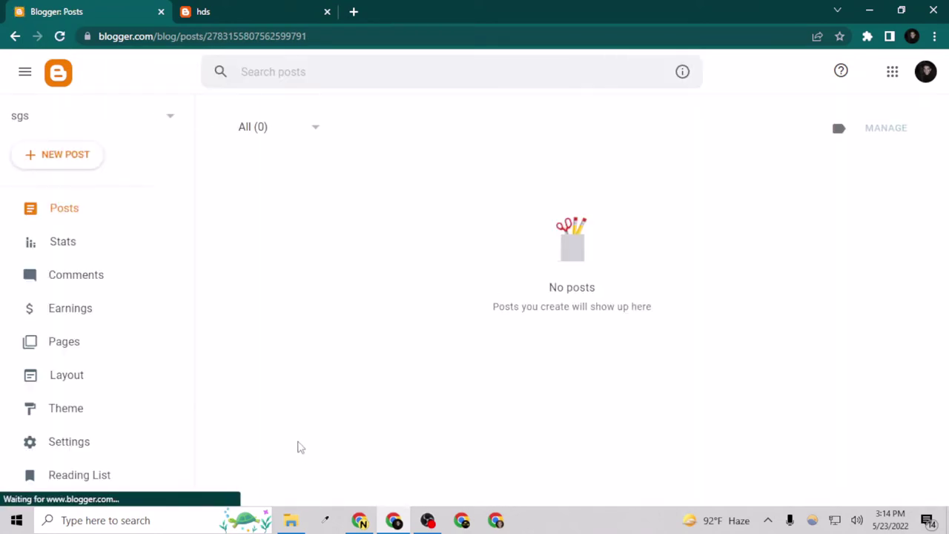
{"action": "scroll", "coordinate": [170, 393], "scroll_direction": "down", "scroll_amount": 3}
{"action": "scroll", "coordinate": [141, 356], "scroll_direction": "up", "scroll_amount": 3}
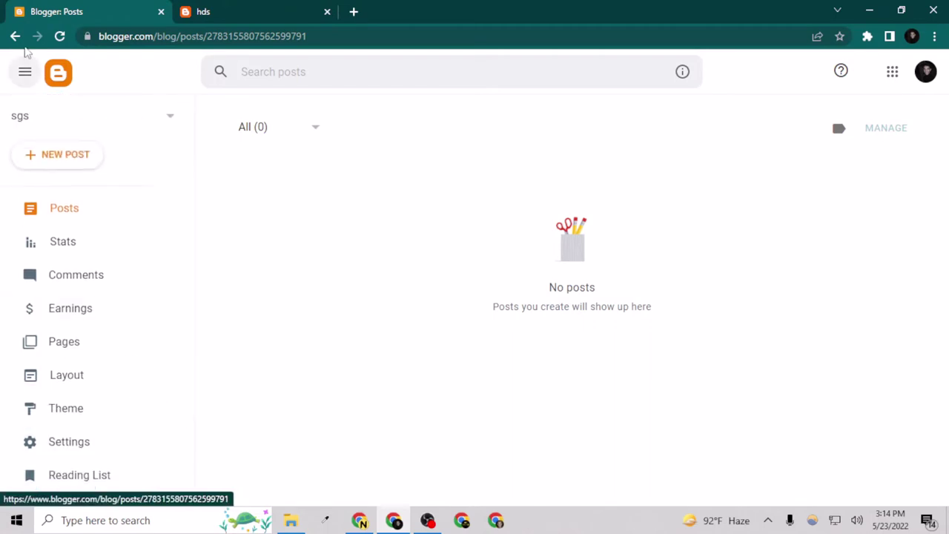
{"action": "left_click", "coordinate": [59, 36]}
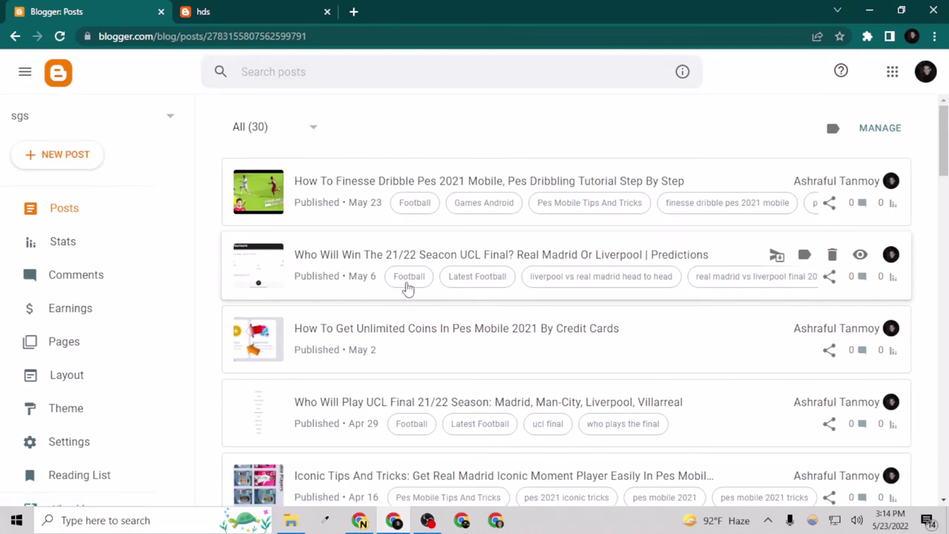
{"action": "scroll", "coordinate": [521, 263], "scroll_direction": "down", "scroll_amount": 12}
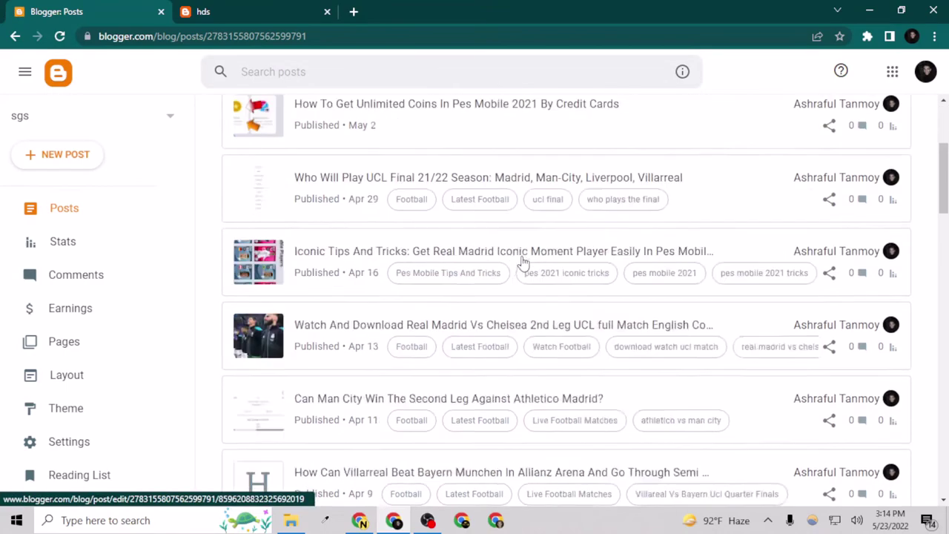
{"action": "scroll", "coordinate": [612, 301], "scroll_direction": "down", "scroll_amount": 10}
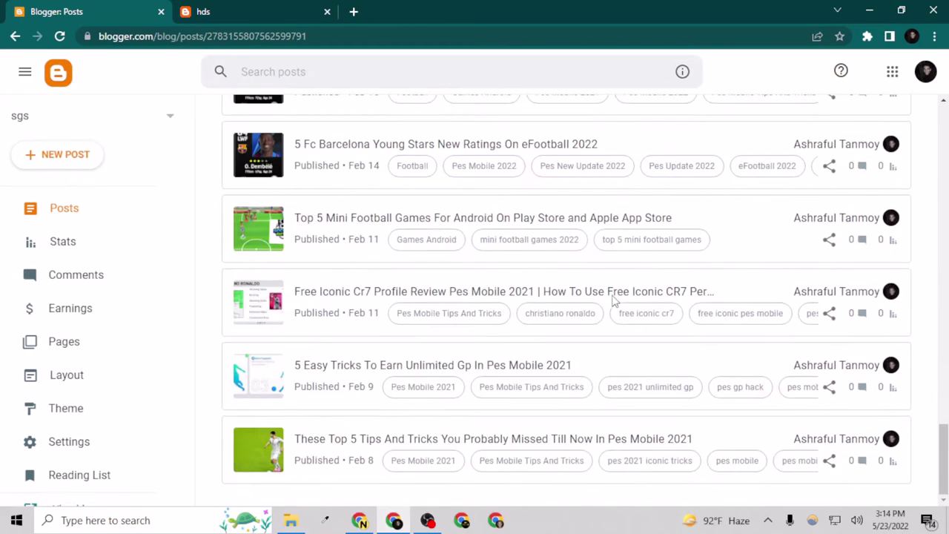
{"action": "left_click", "coordinate": [78, 337]}
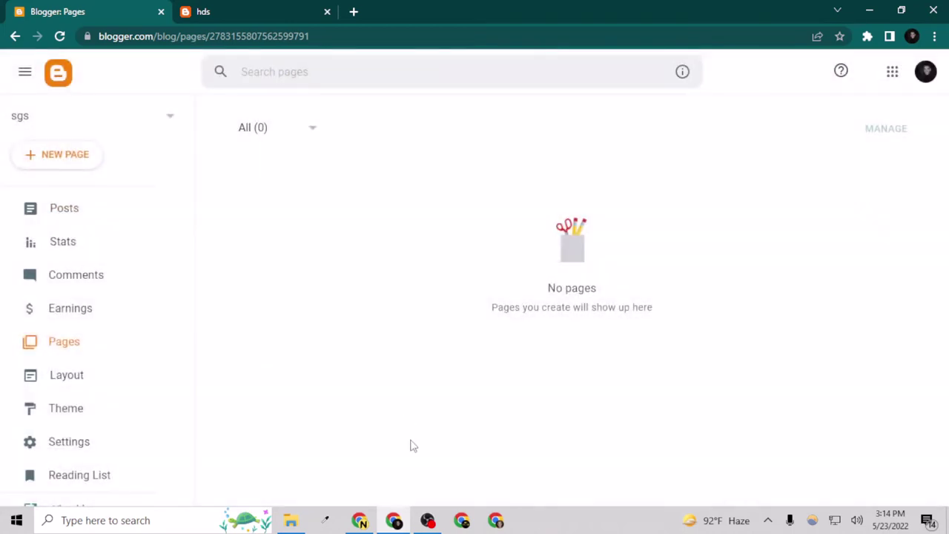
Switch to the WordPress browser window, view the site's list of pages in a separate tab and return to the Export to Blogger page.
{"action": "left_click", "coordinate": [360, 520]}
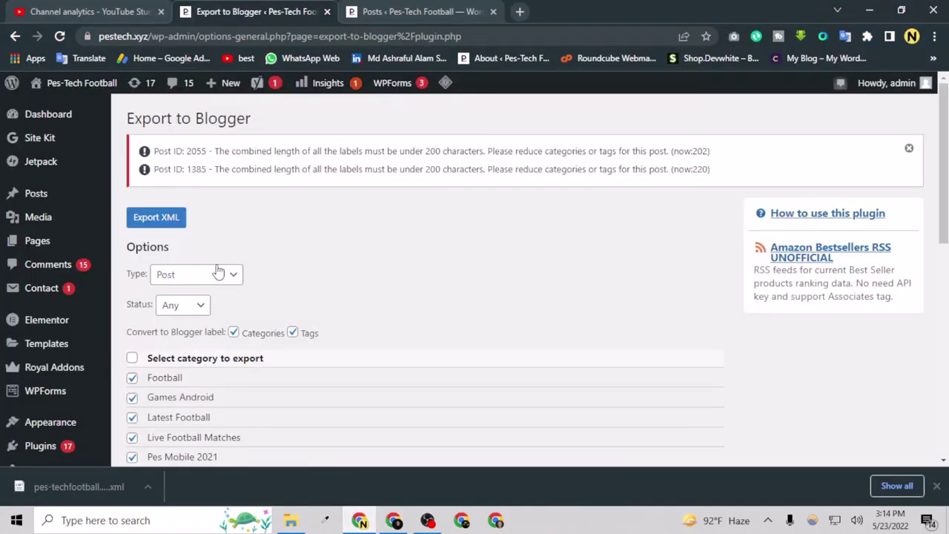
{"action": "left_click", "coordinate": [215, 274]}
{"action": "middle_click", "coordinate": [37, 240]}
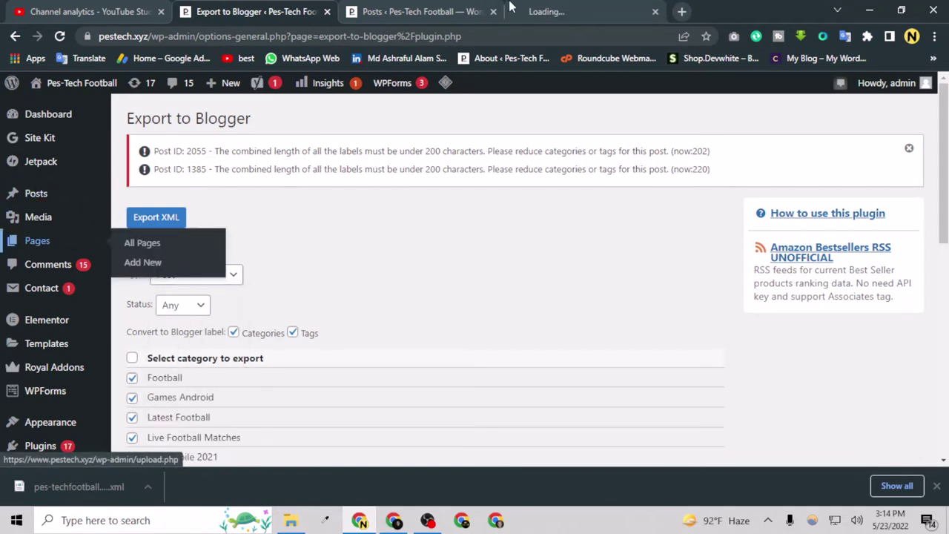
{"action": "left_click", "coordinate": [580, 9]}
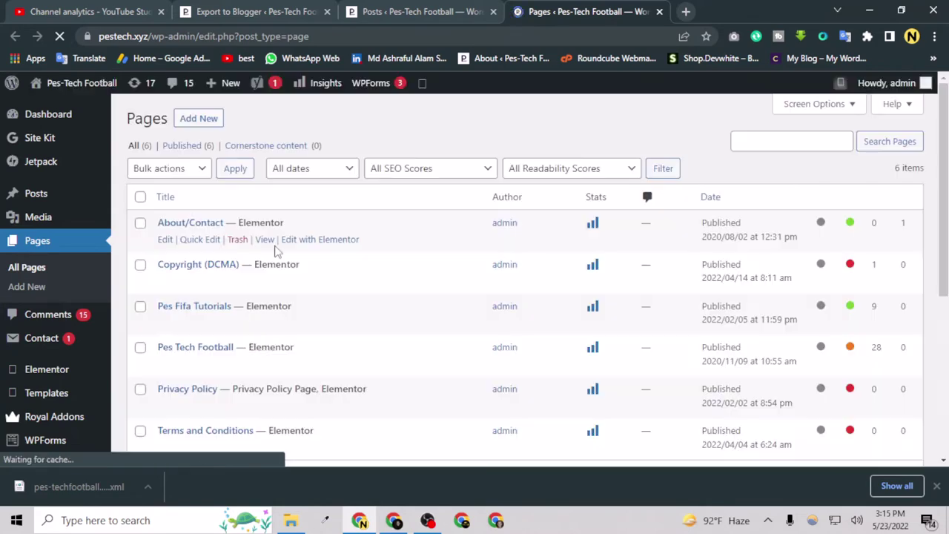
{"action": "left_click", "coordinate": [660, 12]}
{"action": "left_click", "coordinate": [230, 9]}
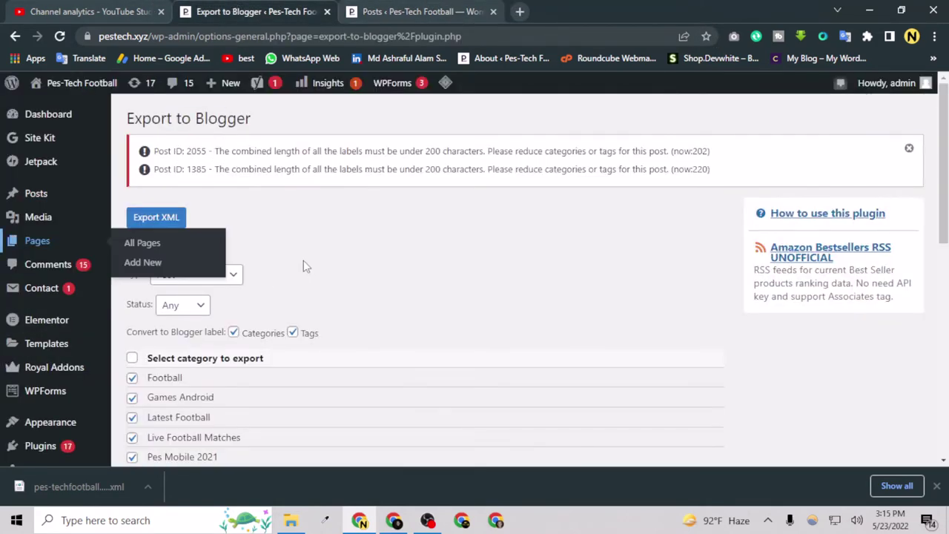
Set the export type to Page with status Any and download the XML export file.
{"action": "left_click", "coordinate": [229, 274]}
{"action": "left_click", "coordinate": [191, 310]}
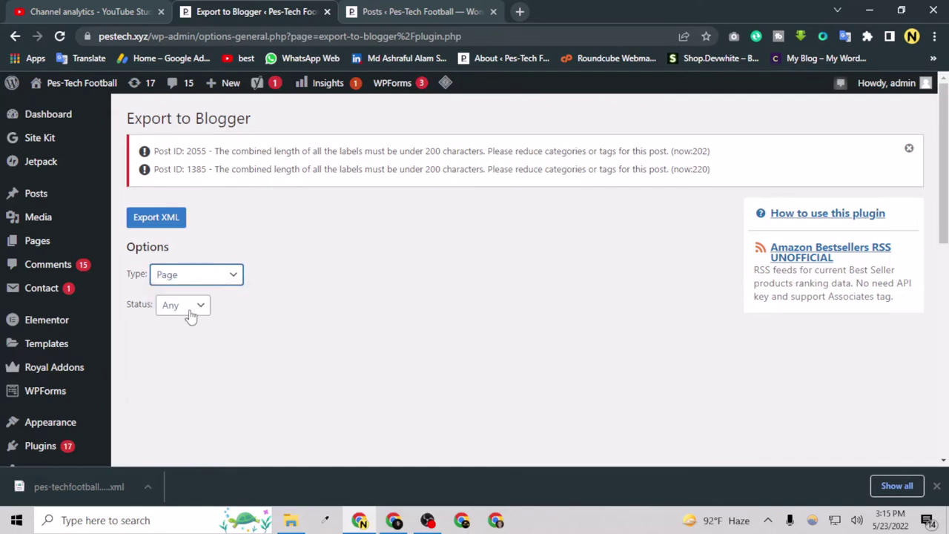
{"action": "scroll", "coordinate": [200, 297], "scroll_direction": "down", "scroll_amount": 2}
{"action": "left_click", "coordinate": [187, 176]}
{"action": "left_click", "coordinate": [188, 186]}
{"action": "scroll", "coordinate": [159, 204], "scroll_direction": "up", "scroll_amount": 2}
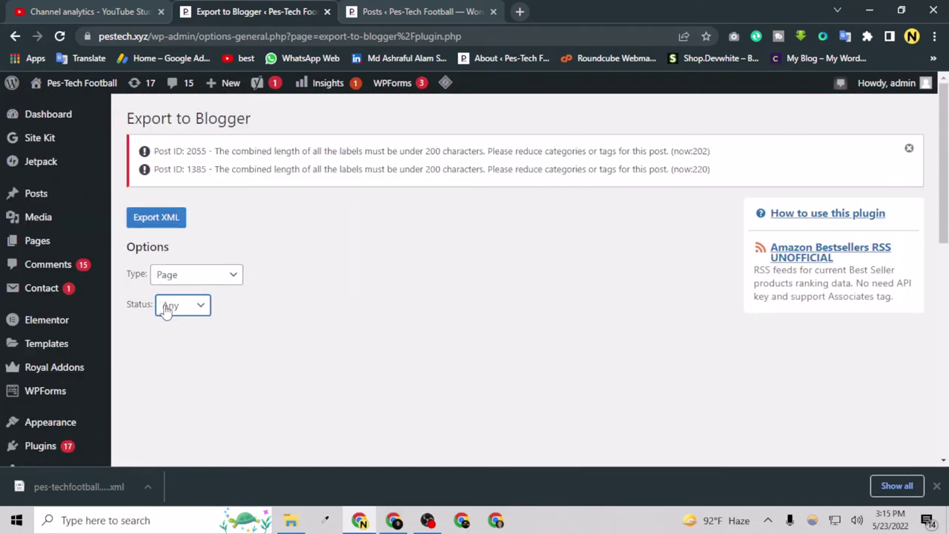
{"action": "left_click", "coordinate": [166, 306]}
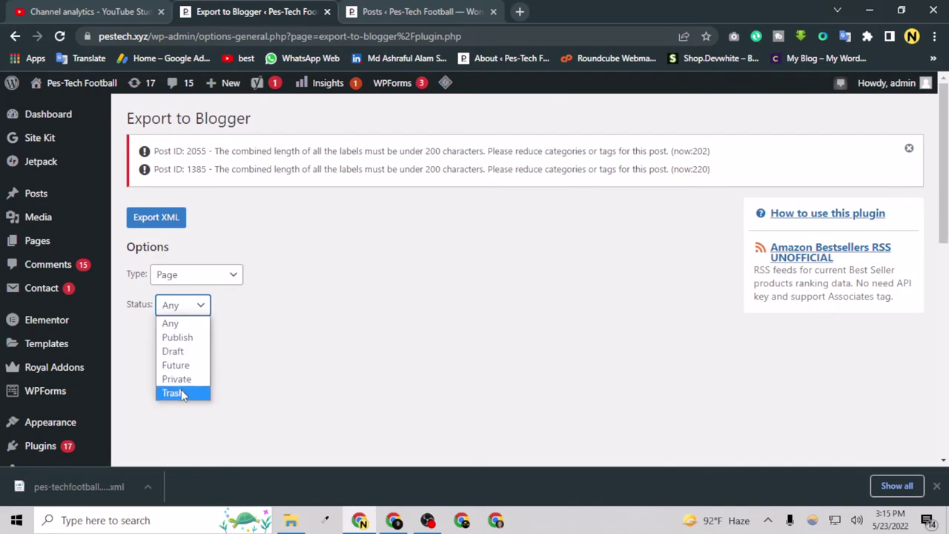
{"action": "left_click", "coordinate": [289, 315]}
{"action": "left_click", "coordinate": [149, 219]}
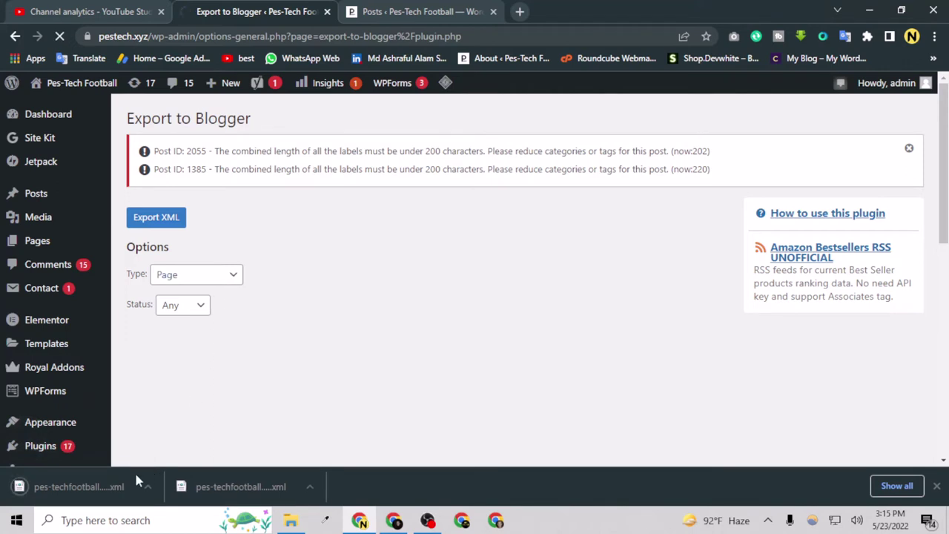
Switch to the Blogger browser window and open the sgs blog's settings at the Manage Blog section.
{"action": "left_click", "coordinate": [378, 529]}
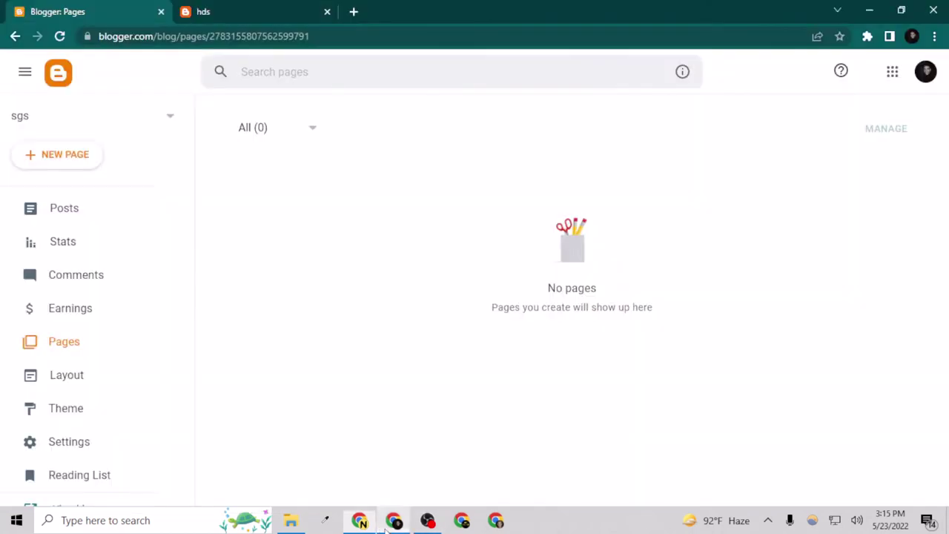
{"action": "scroll", "coordinate": [146, 364], "scroll_direction": "down", "scroll_amount": 2}
{"action": "left_click", "coordinate": [83, 352]}
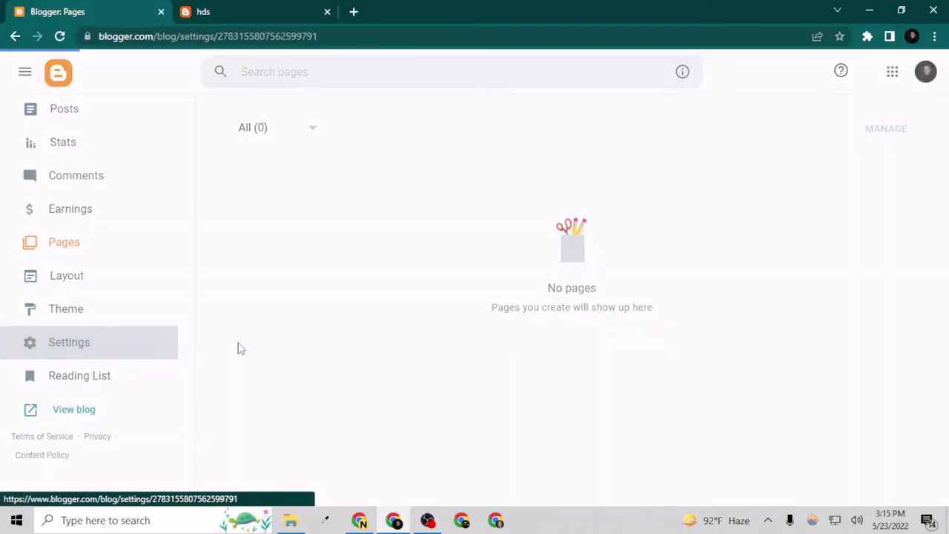
{"action": "scroll", "coordinate": [335, 343], "scroll_direction": "down", "scroll_amount": 10}
{"action": "scroll", "coordinate": [344, 347], "scroll_direction": "down", "scroll_amount": 20}
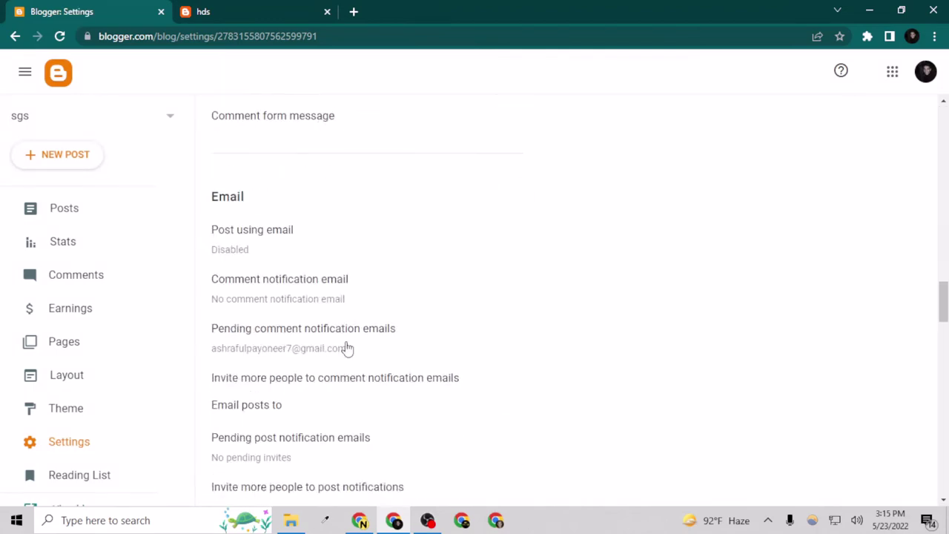
{"action": "scroll", "coordinate": [330, 365], "scroll_direction": "up", "scroll_amount": 5}
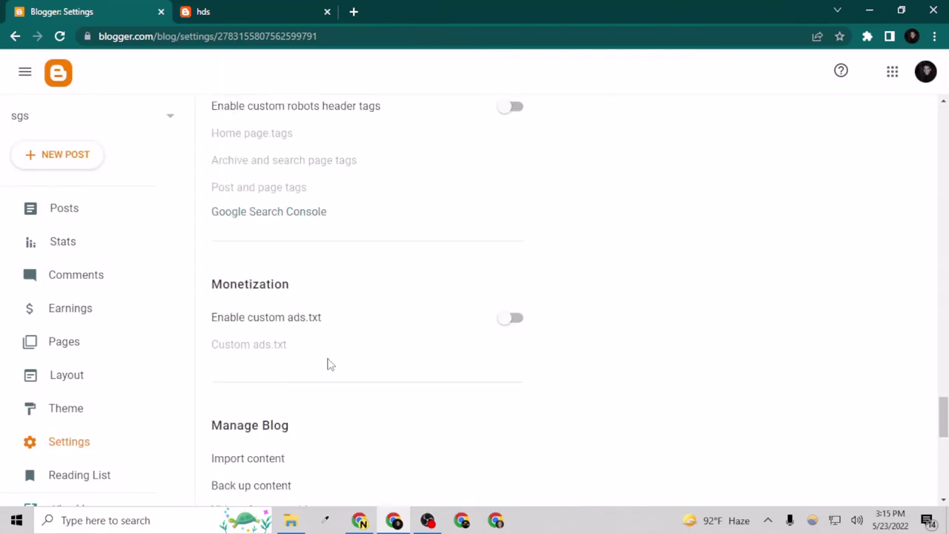
{"action": "scroll", "coordinate": [329, 364], "scroll_direction": "up", "scroll_amount": 5}
{"action": "scroll", "coordinate": [329, 363], "scroll_direction": "down", "scroll_amount": 12}
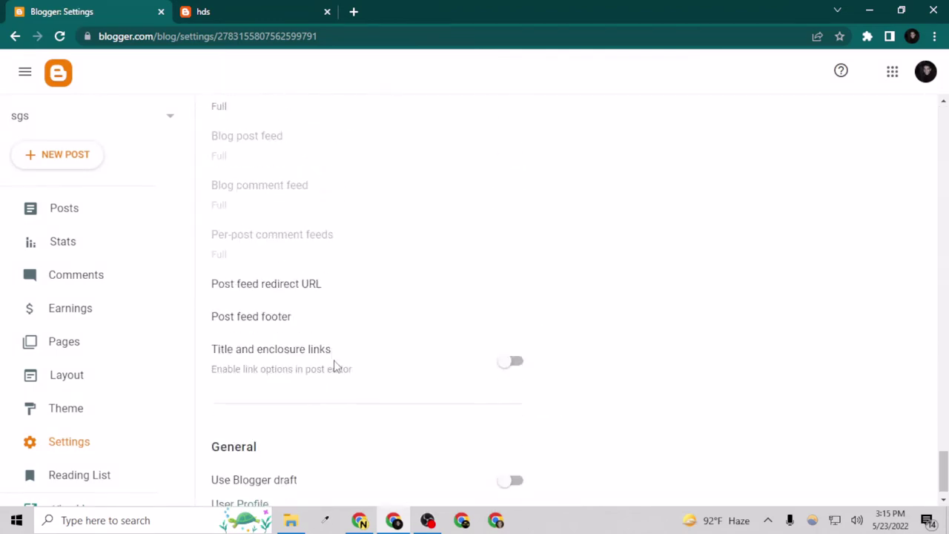
{"action": "scroll", "coordinate": [334, 365], "scroll_direction": "up", "scroll_amount": 5}
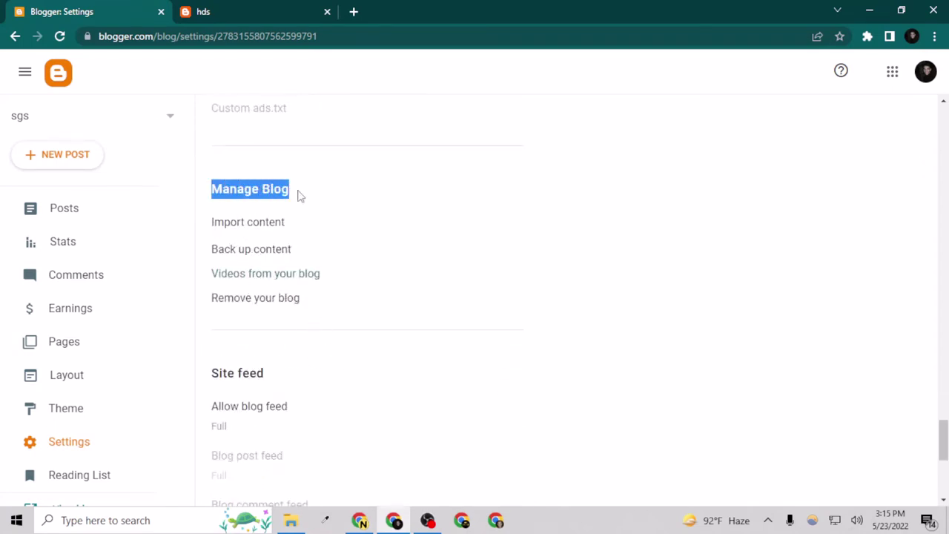
Import pes-techfootball.WordPress.2022-05-23 (3).xml into the blog with automatic publishing of imported posts and pages enabled.
{"action": "left_click", "coordinate": [244, 227]}
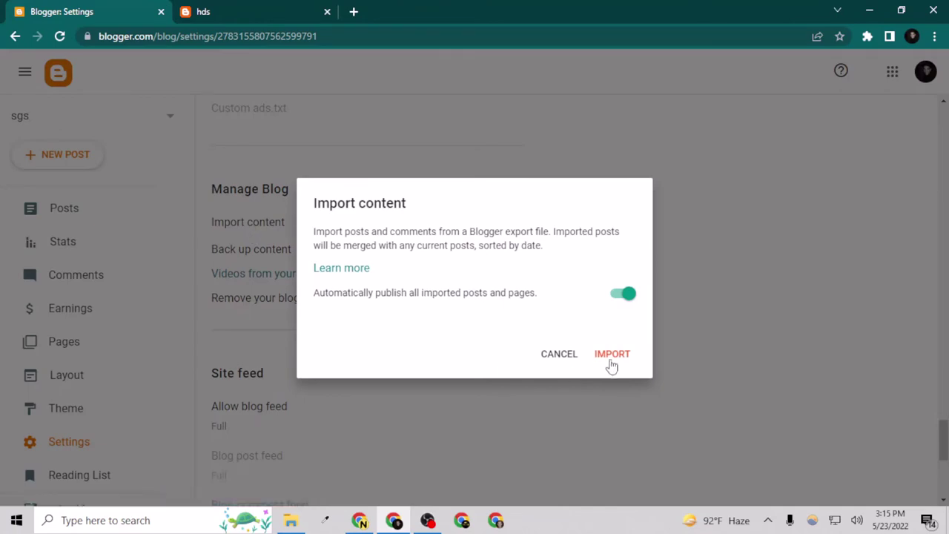
{"action": "left_click", "coordinate": [609, 354]}
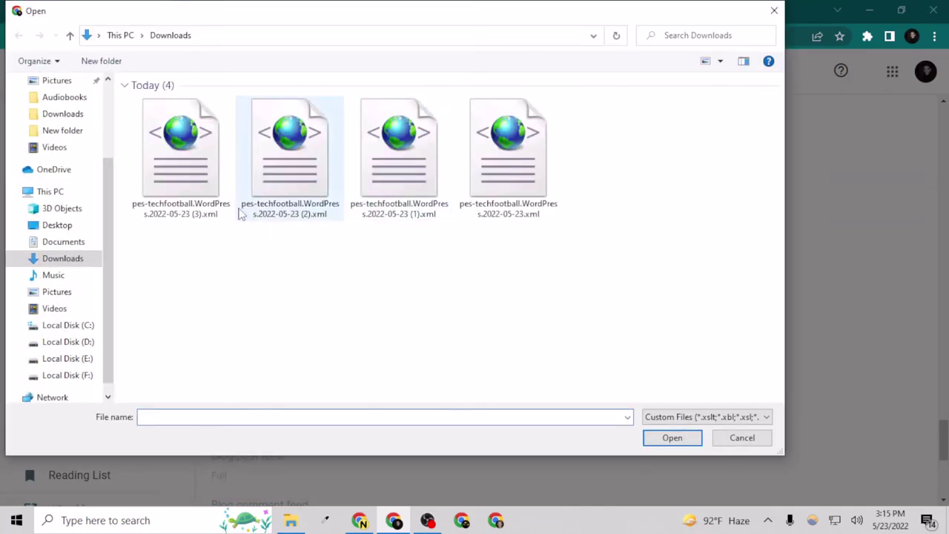
{"action": "left_click", "coordinate": [209, 194]}
{"action": "left_click", "coordinate": [671, 437]}
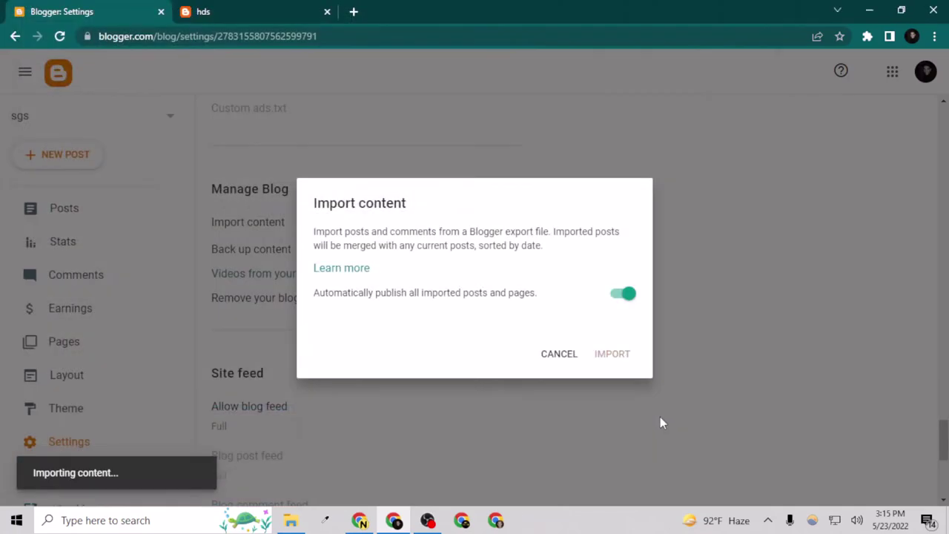
Open the sgs blog's list of pages, refresh it and look through the imported pages.
{"action": "scroll", "coordinate": [383, 366], "scroll_direction": "up", "scroll_amount": 10}
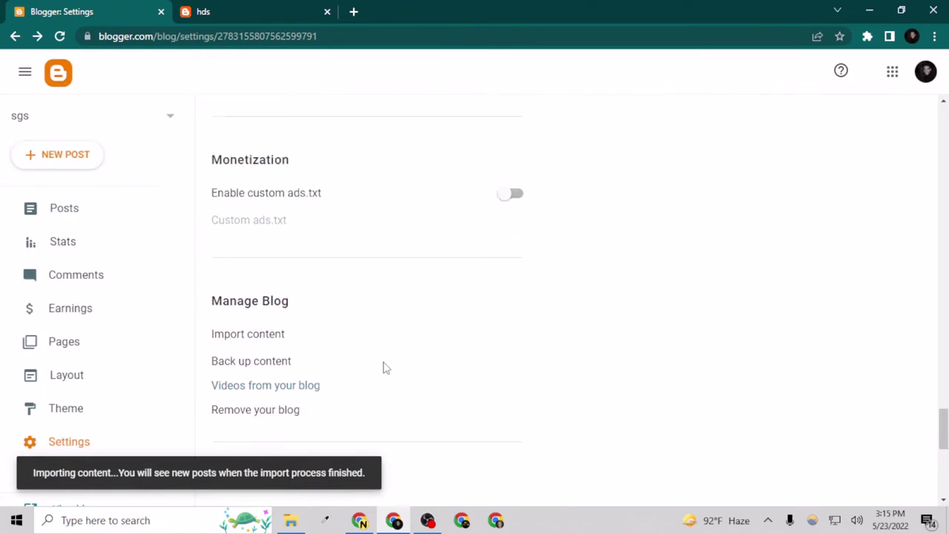
{"action": "scroll", "coordinate": [383, 367], "scroll_direction": "up", "scroll_amount": 5}
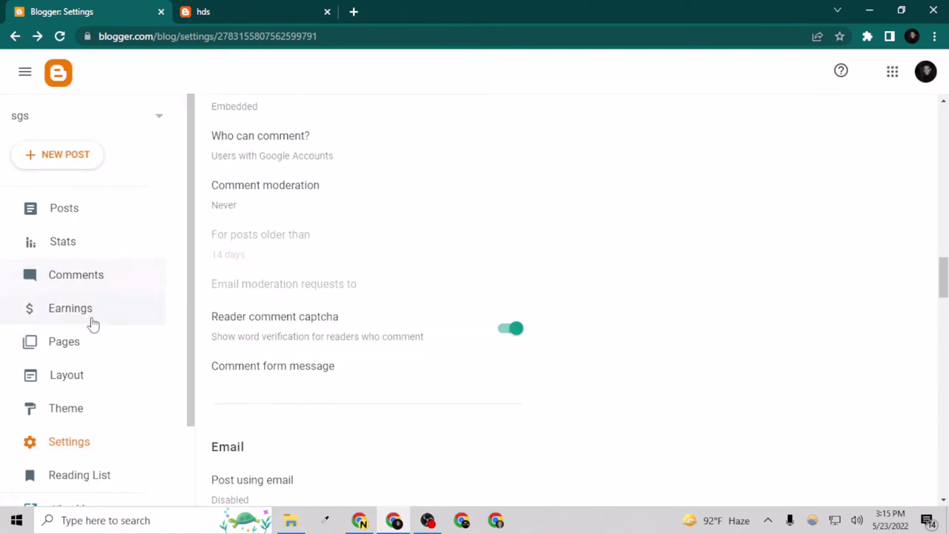
{"action": "left_click", "coordinate": [83, 346]}
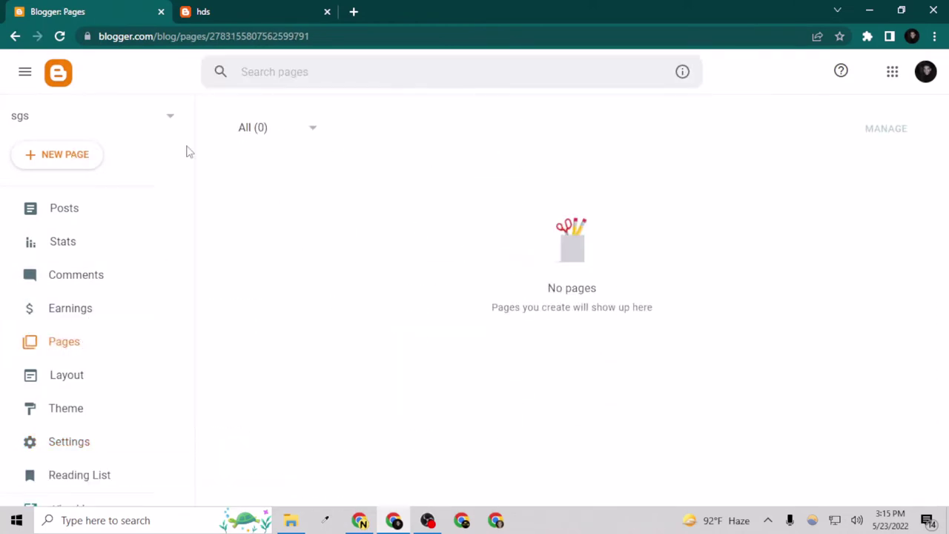
{"action": "left_click", "coordinate": [61, 37]}
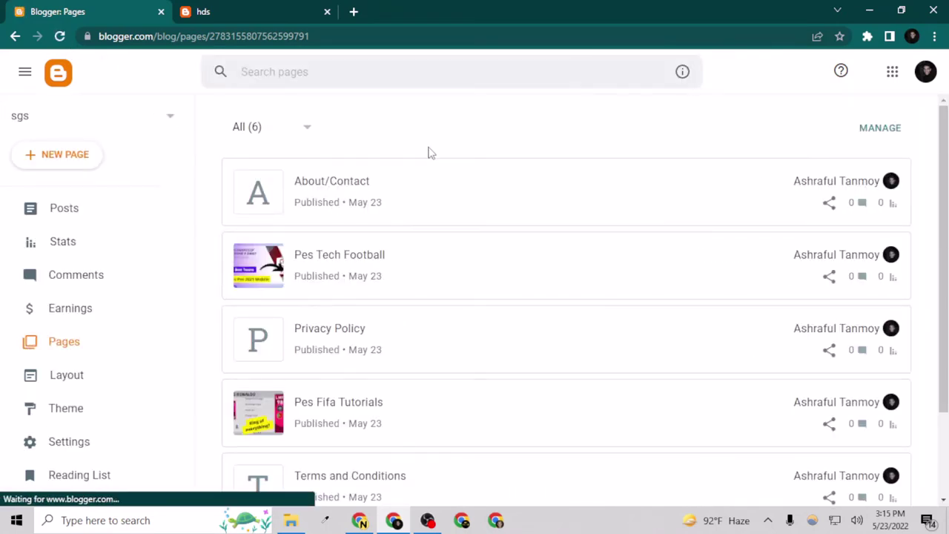
{"action": "scroll", "coordinate": [519, 215], "scroll_direction": "down", "scroll_amount": 2}
Close the old hds blog tab and open the live sgs blog in a new tab.
{"action": "left_click", "coordinate": [241, 8]}
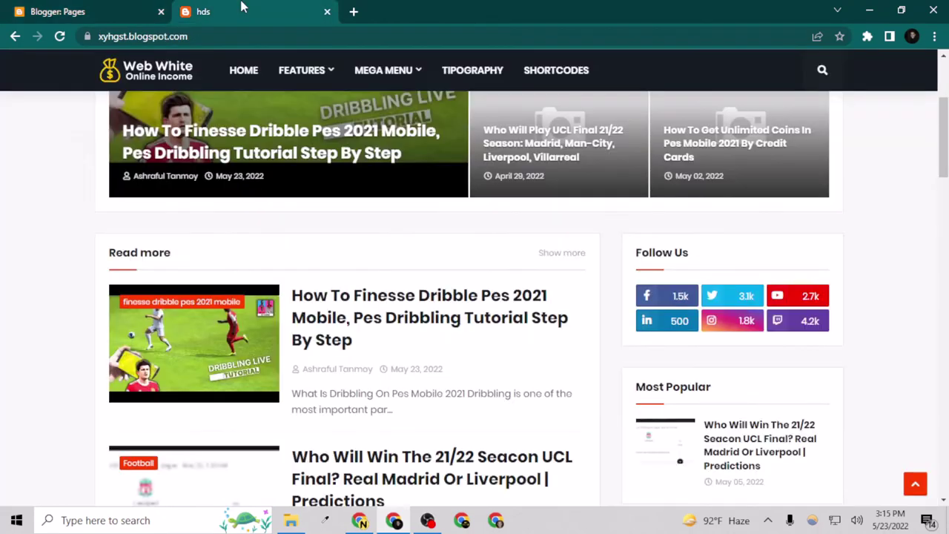
{"action": "key", "text": "ctrl+shift+Tab"}
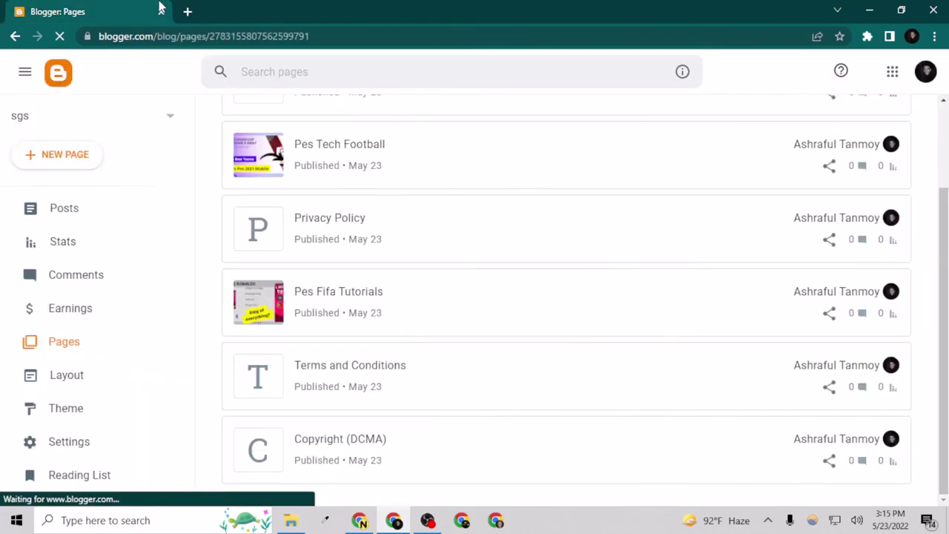
{"action": "scroll", "coordinate": [119, 371], "scroll_direction": "down", "scroll_amount": 2}
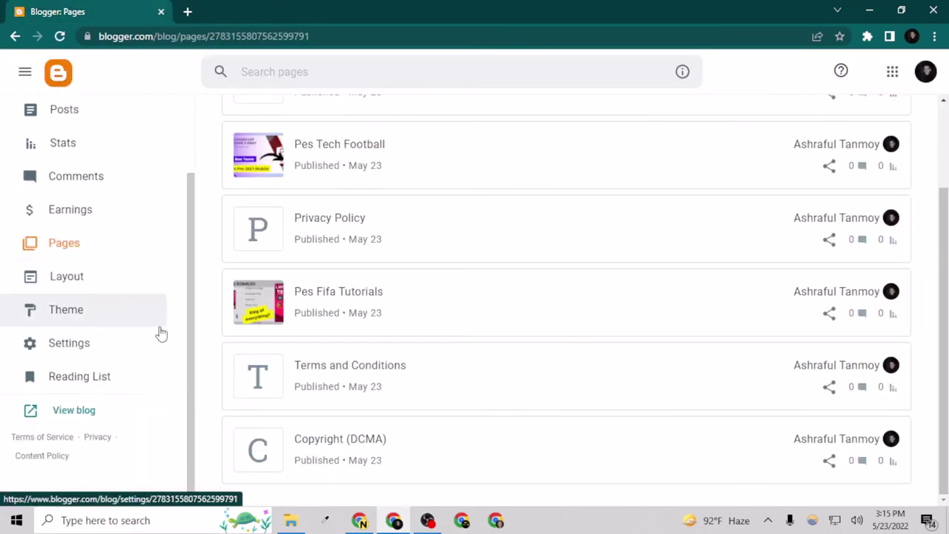
{"action": "middle_click", "coordinate": [85, 412]}
{"action": "left_click", "coordinate": [277, 7]}
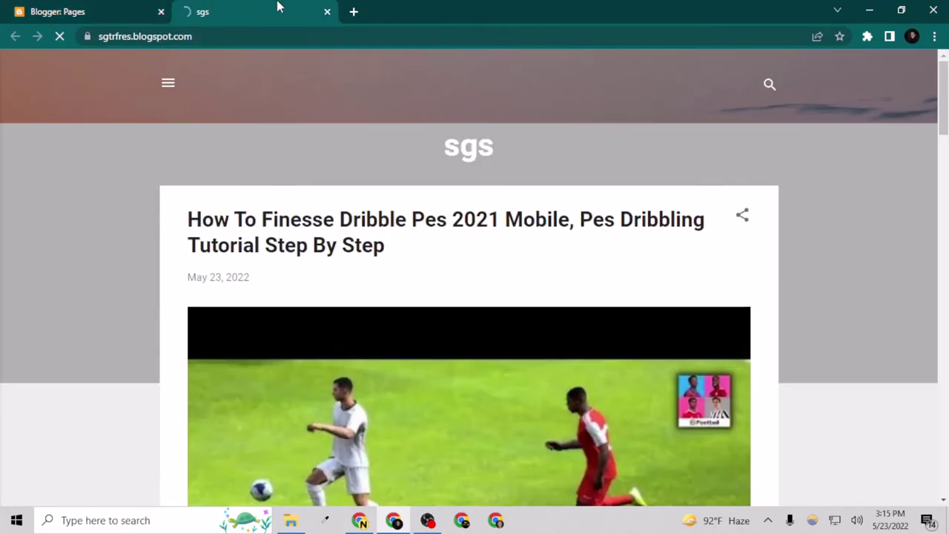
Examine the posts on the live sgs blog's home page and the contents of its side menu.
{"action": "scroll", "coordinate": [324, 285], "scroll_direction": "down", "scroll_amount": 9}
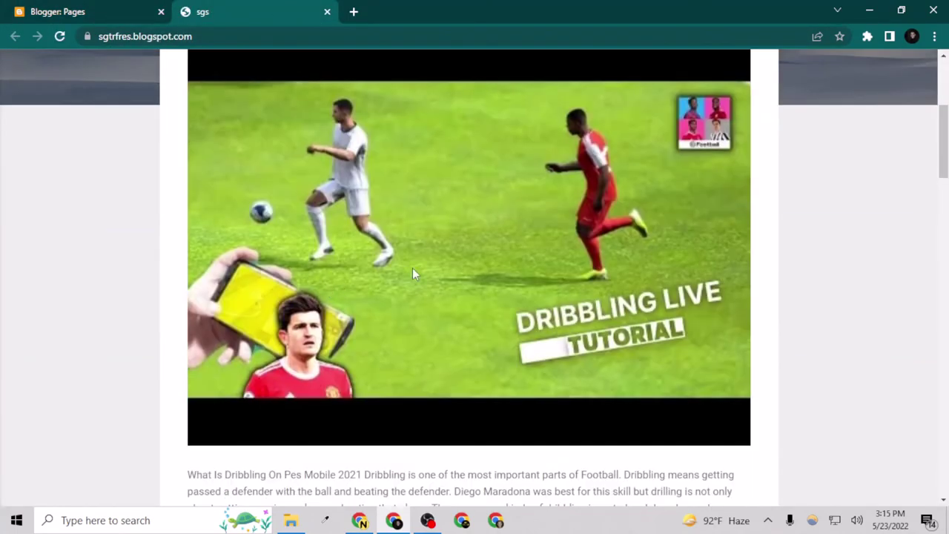
{"action": "scroll", "coordinate": [417, 273], "scroll_direction": "down", "scroll_amount": 6}
{"action": "scroll", "coordinate": [307, 182], "scroll_direction": "up", "scroll_amount": 10}
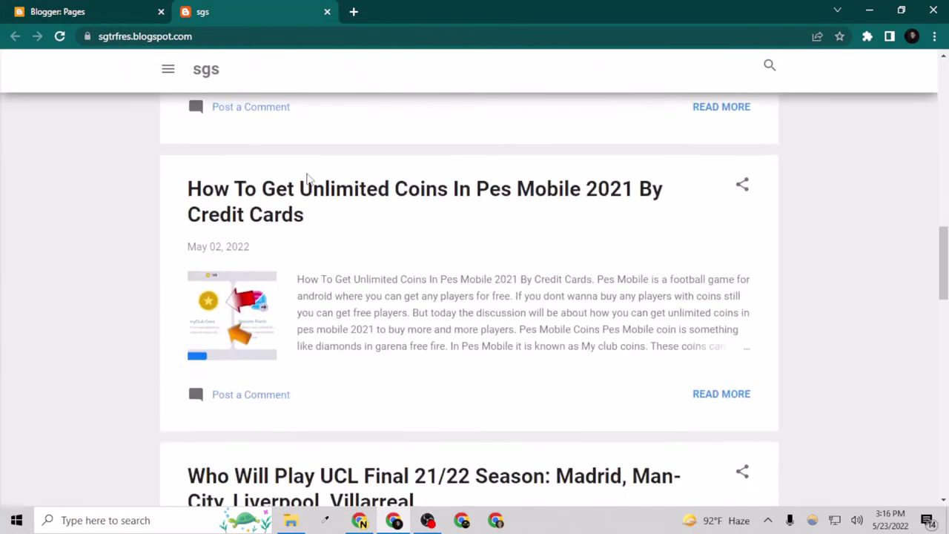
{"action": "scroll", "coordinate": [309, 177], "scroll_direction": "up", "scroll_amount": 5}
{"action": "left_click", "coordinate": [172, 86]}
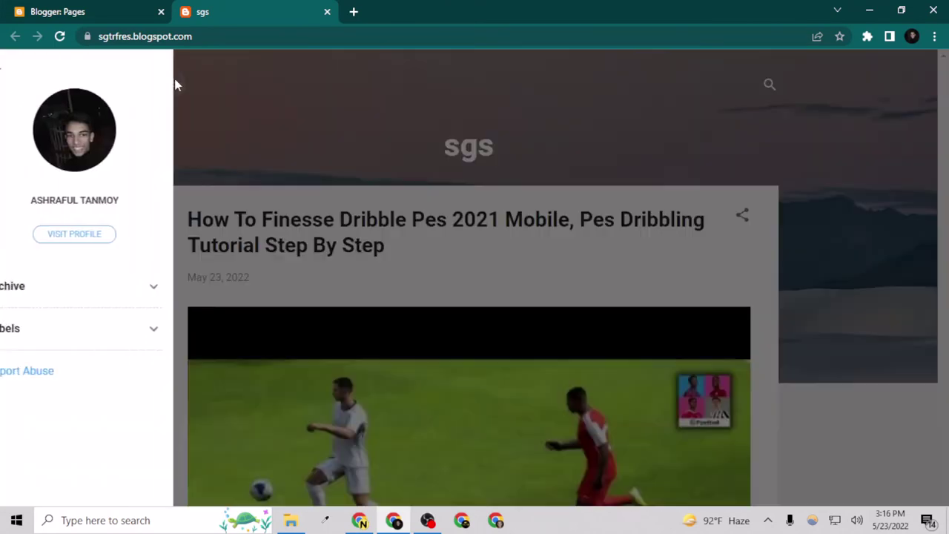
{"action": "left_click", "coordinate": [250, 93]}
{"action": "left_click", "coordinate": [172, 86]}
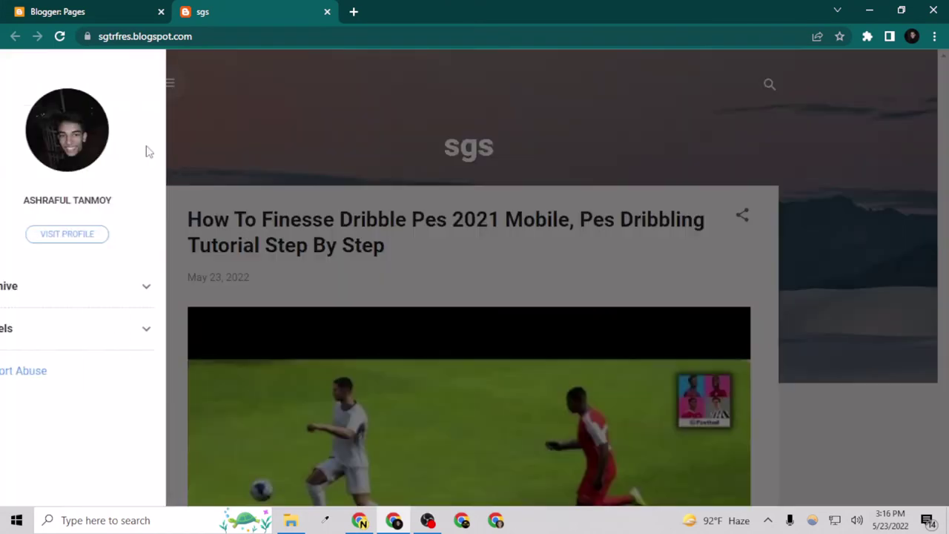
{"action": "left_click", "coordinate": [279, 156]}
{"action": "scroll", "coordinate": [296, 160], "scroll_direction": "down", "scroll_amount": 20}
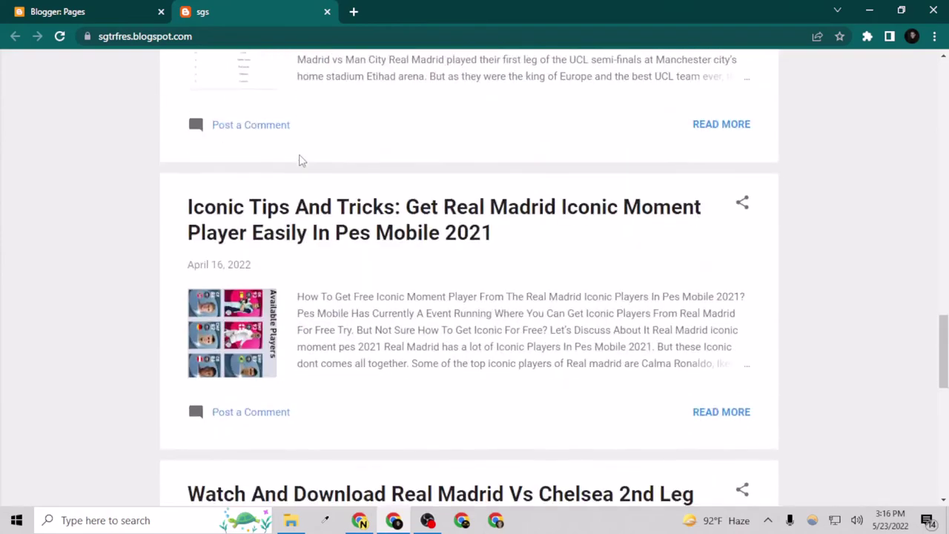
{"action": "scroll", "coordinate": [357, 373], "scroll_direction": "up", "scroll_amount": 20}
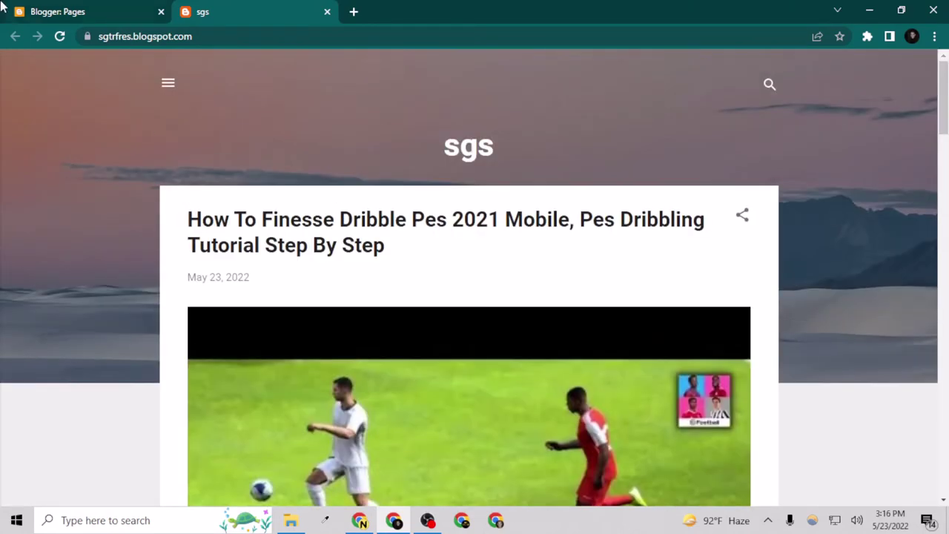
Return to the Blogger dashboard and open the sgs blog's Contempo Light theme in the HTML editor.
{"action": "left_click", "coordinate": [77, 8]}
{"action": "left_click", "coordinate": [248, 6]}
{"action": "left_click", "coordinate": [80, 9]}
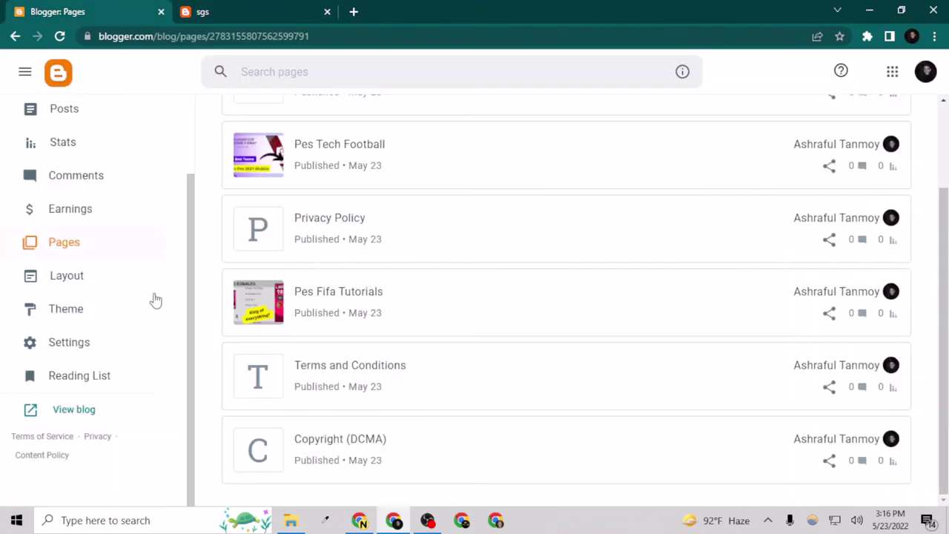
{"action": "left_click", "coordinate": [101, 321]}
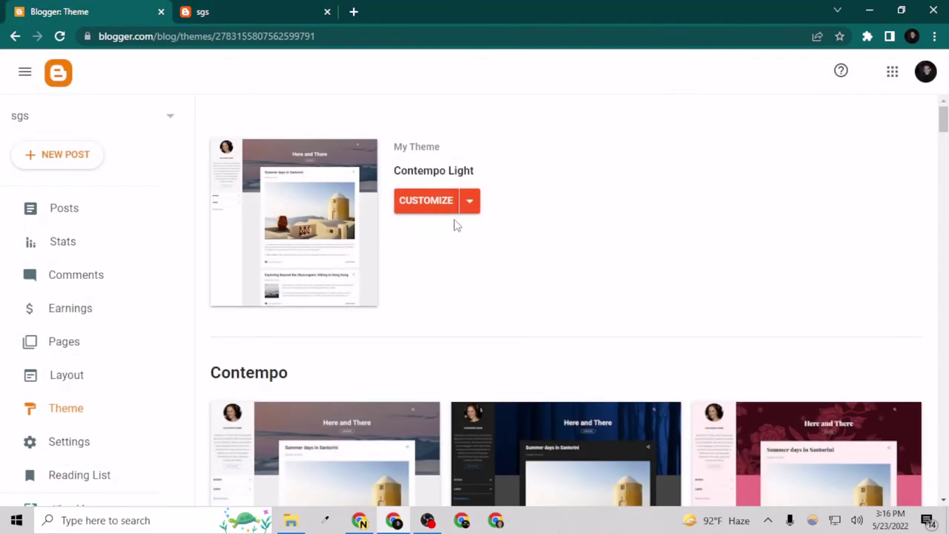
{"action": "left_click", "coordinate": [470, 201]}
{"action": "left_click", "coordinate": [363, 313]}
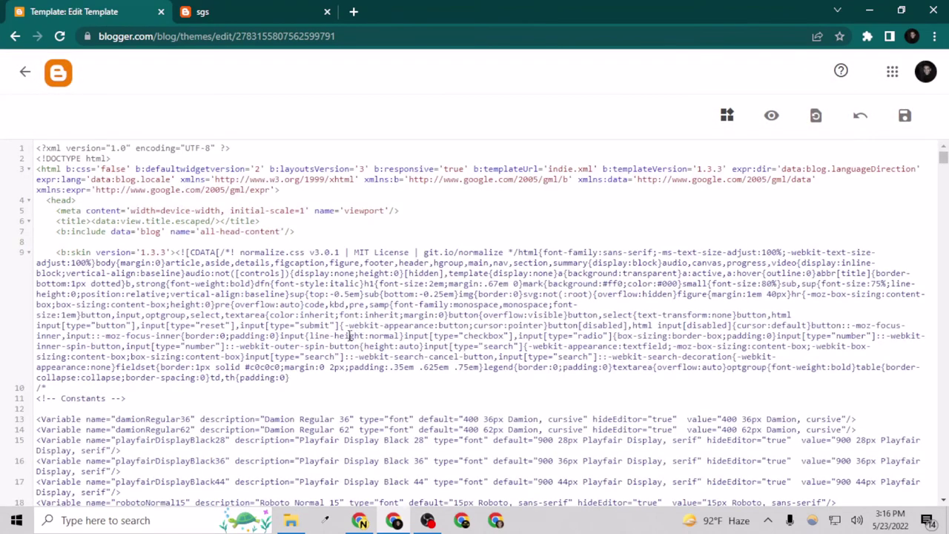
Replace the theme's entire HTML with the custom template code from the clipboard history.
{"action": "key", "text": "ctrl+a"}
{"action": "key", "text": "ctrl+x"}
{"action": "key", "text": "super+v"}
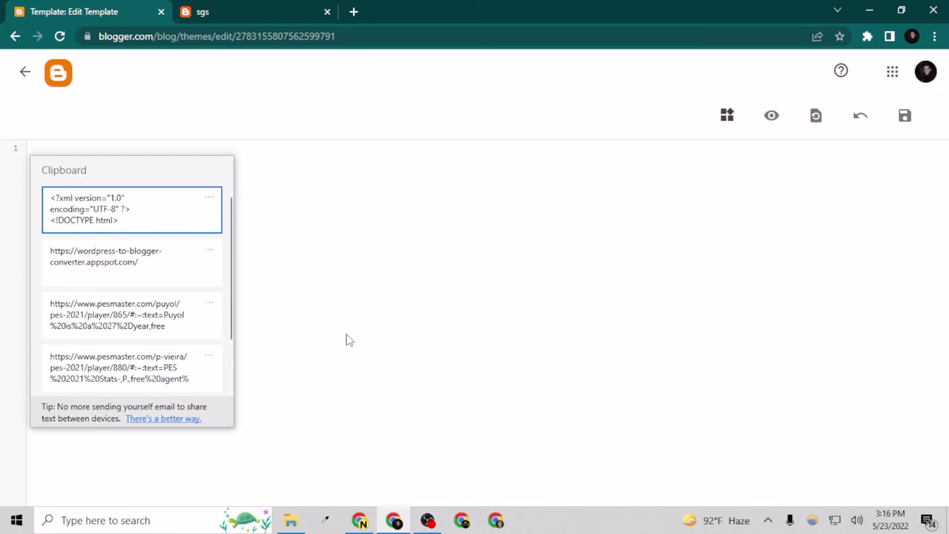
{"action": "key", "text": "ctrl+v"}
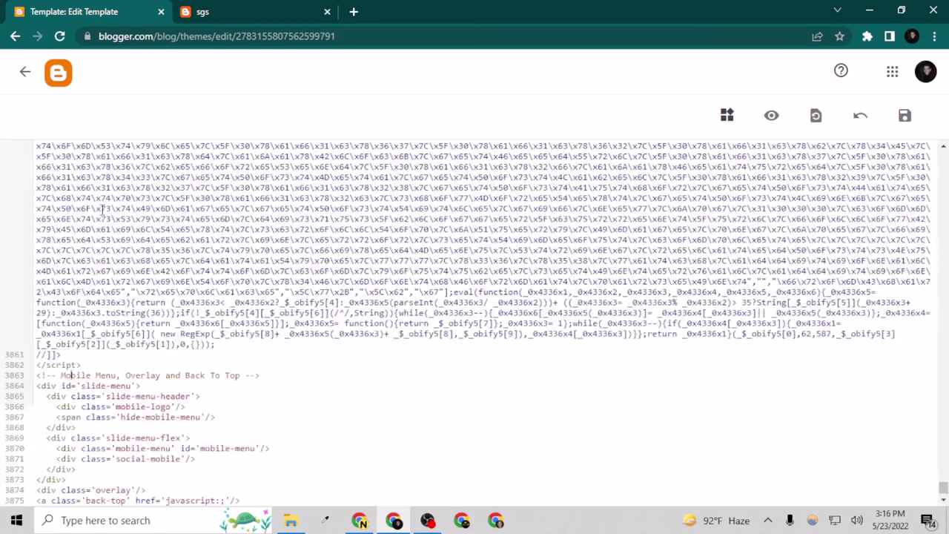
Look through the pasted template code from its end up to the footer section.
{"action": "scroll", "coordinate": [186, 361], "scroll_direction": "up", "scroll_amount": 10}
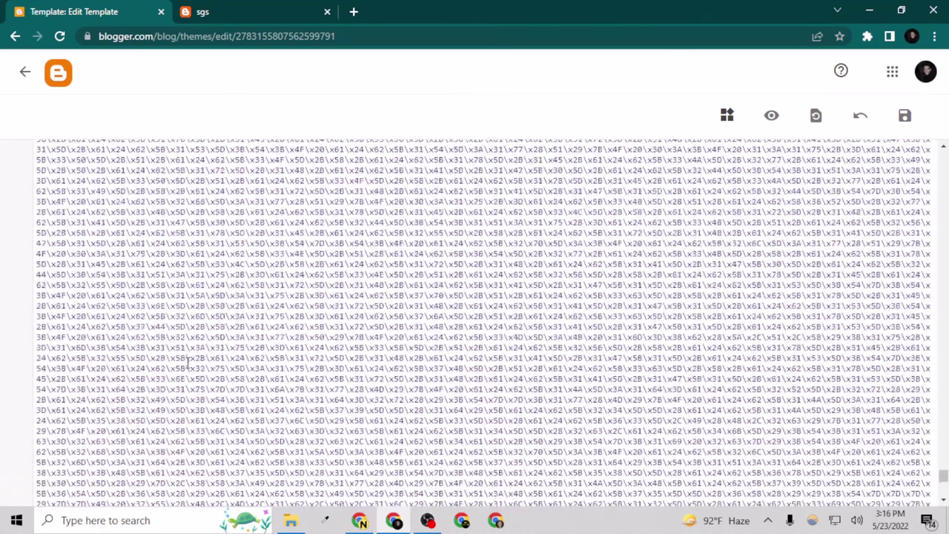
{"action": "scroll", "coordinate": [187, 361], "scroll_direction": "up", "scroll_amount": 10}
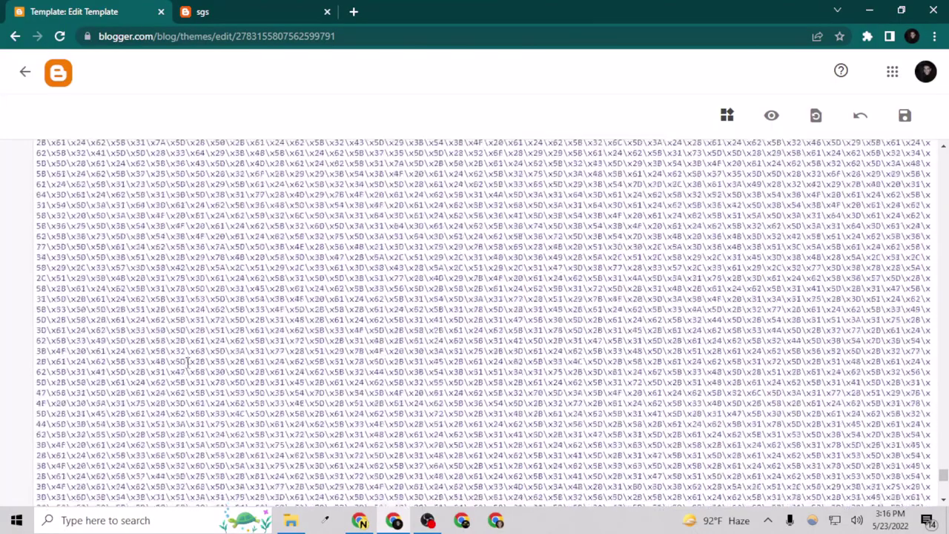
{"action": "scroll", "coordinate": [187, 361], "scroll_direction": "up", "scroll_amount": 10}
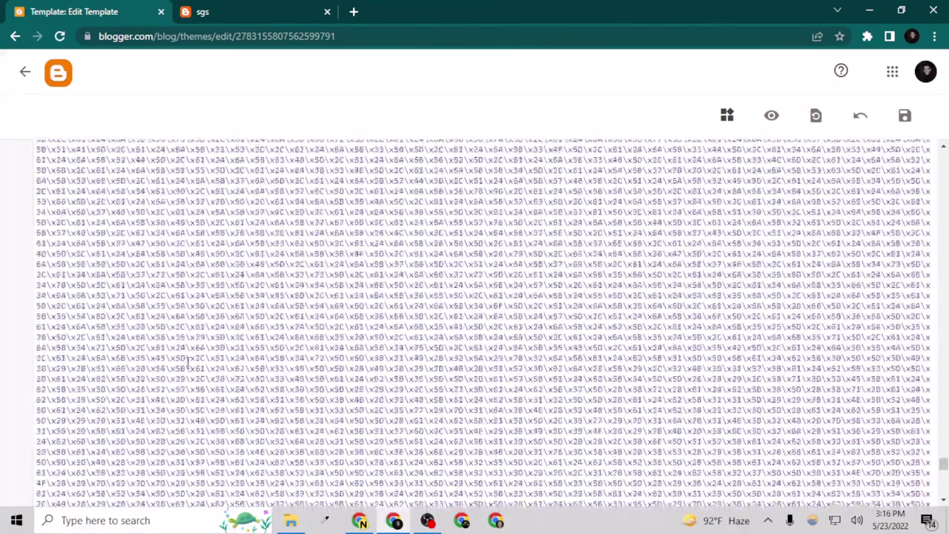
{"action": "scroll", "coordinate": [187, 361], "scroll_direction": "up", "scroll_amount": 10}
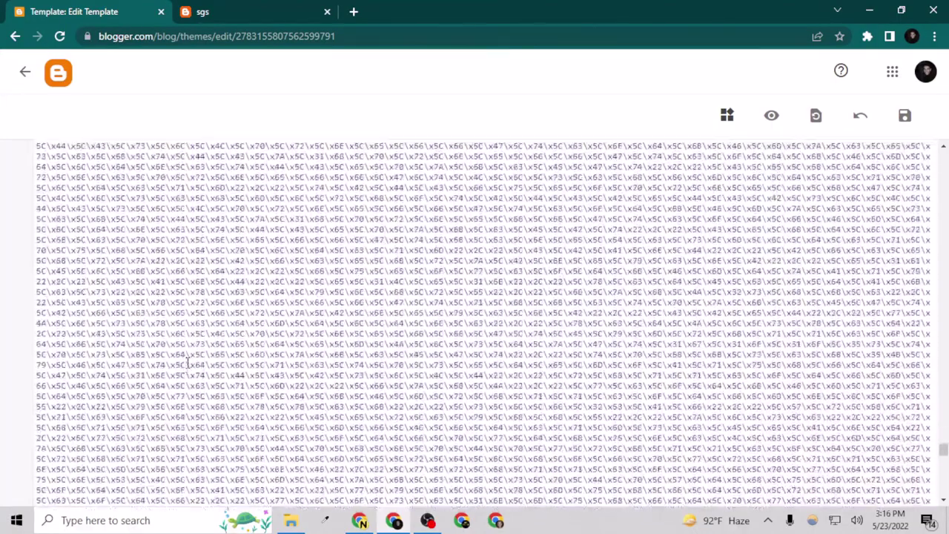
{"action": "key", "text": "super+v"}
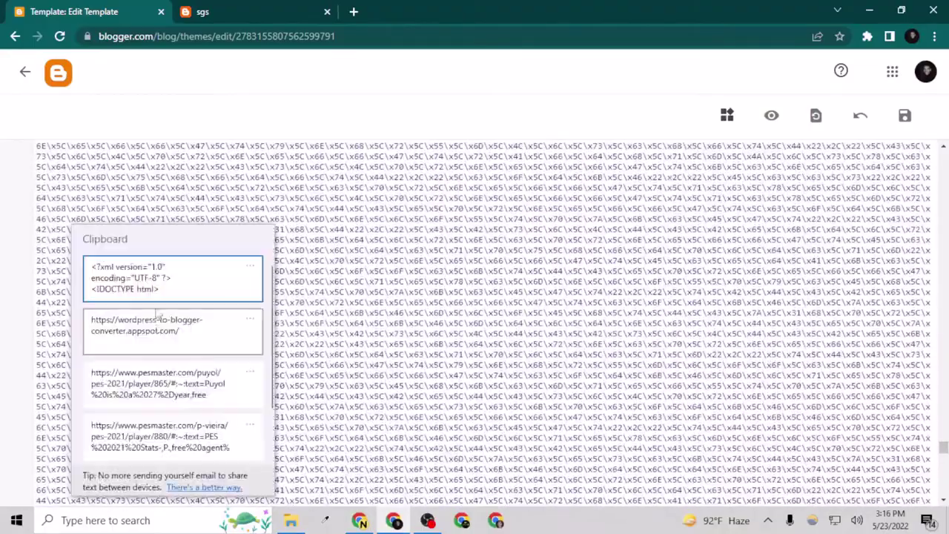
{"action": "left_click", "coordinate": [315, 255]}
{"action": "scroll", "coordinate": [315, 255], "scroll_direction": "up", "scroll_amount": 10}
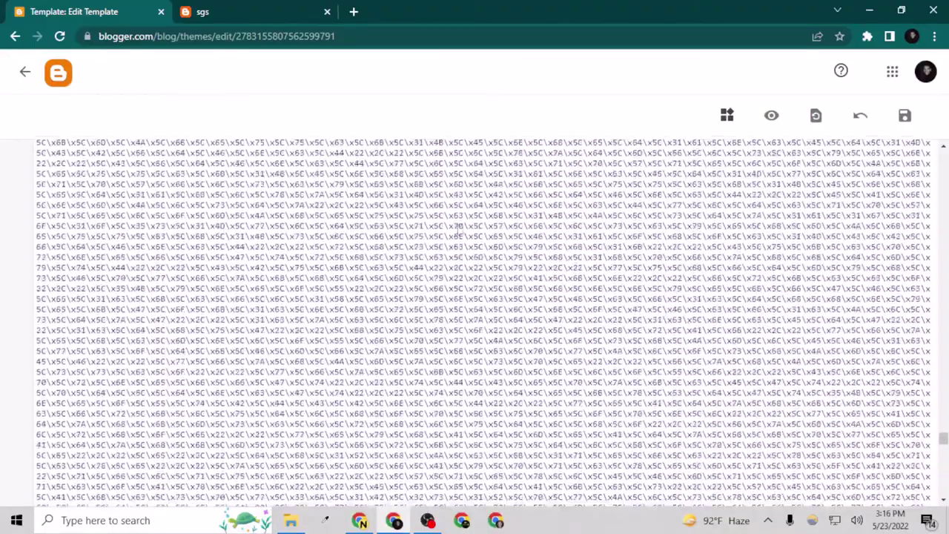
{"action": "scroll", "coordinate": [188, 282], "scroll_direction": "up", "scroll_amount": 15}
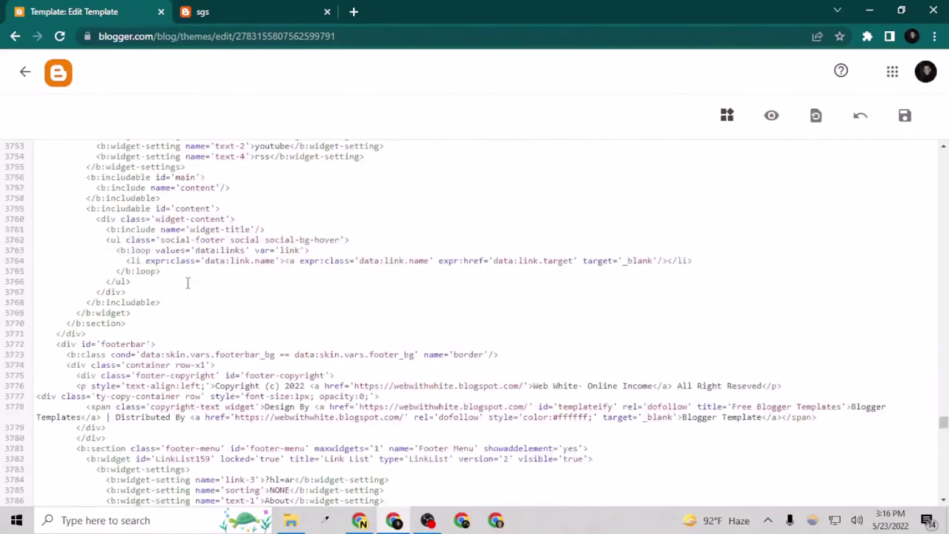
Save the custom template code as the sgs blog's theme and reload the live blog's home page.
{"action": "scroll", "coordinate": [187, 282], "scroll_direction": "up", "scroll_amount": 15}
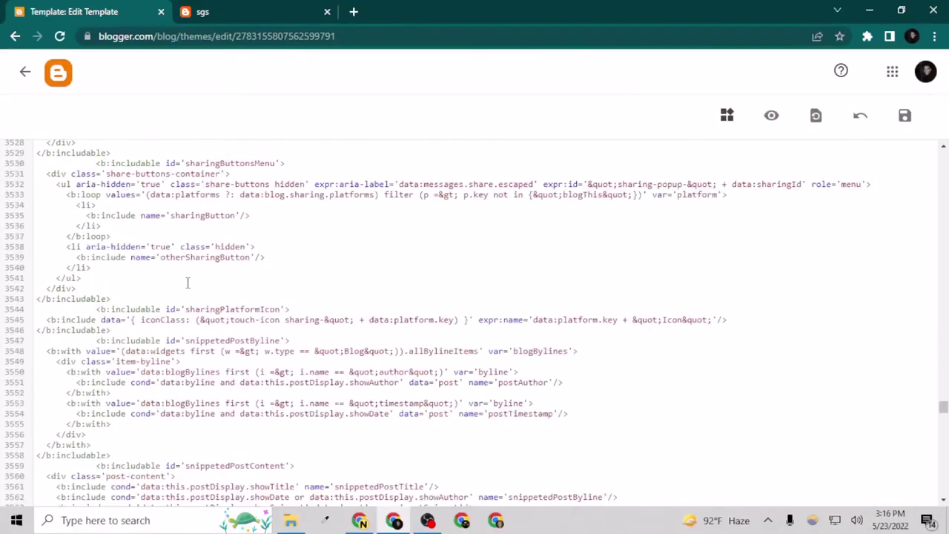
{"action": "left_click", "coordinate": [904, 115]}
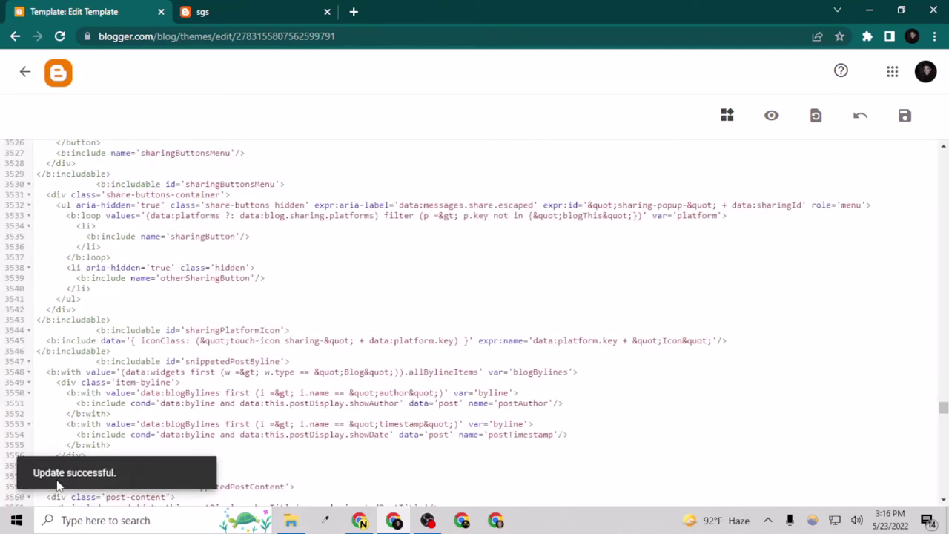
{"action": "left_click", "coordinate": [289, 6]}
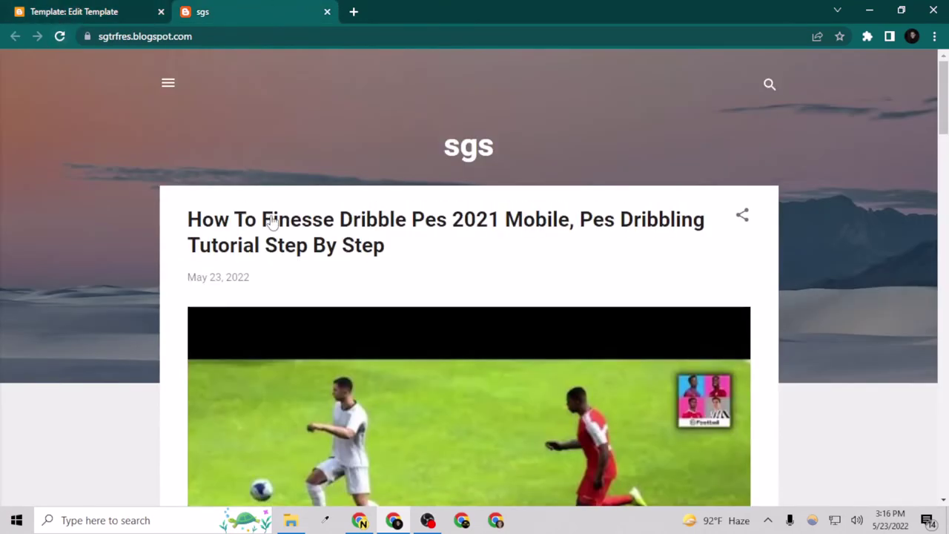
{"action": "scroll", "coordinate": [185, 195], "scroll_direction": "down", "scroll_amount": 5}
{"action": "scroll", "coordinate": [210, 186], "scroll_direction": "up", "scroll_amount": 5}
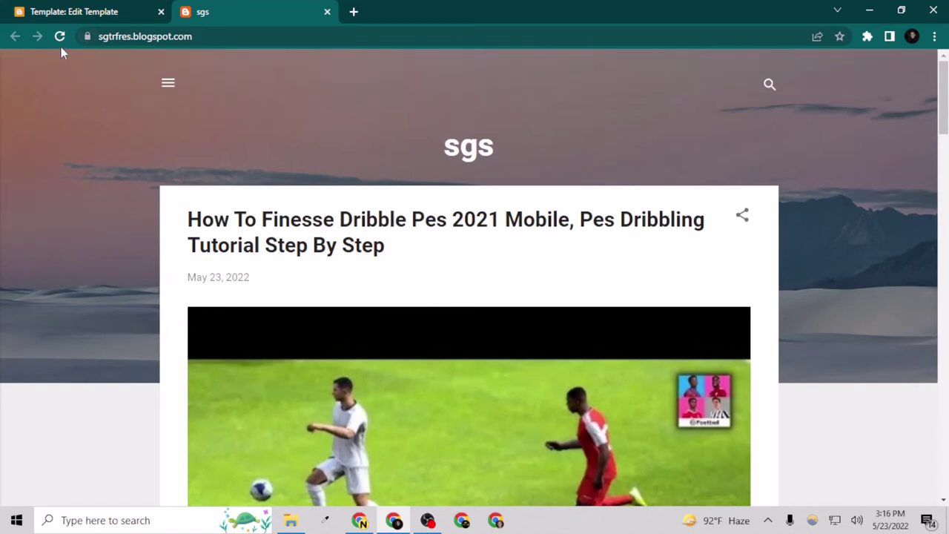
{"action": "left_click", "coordinate": [61, 42]}
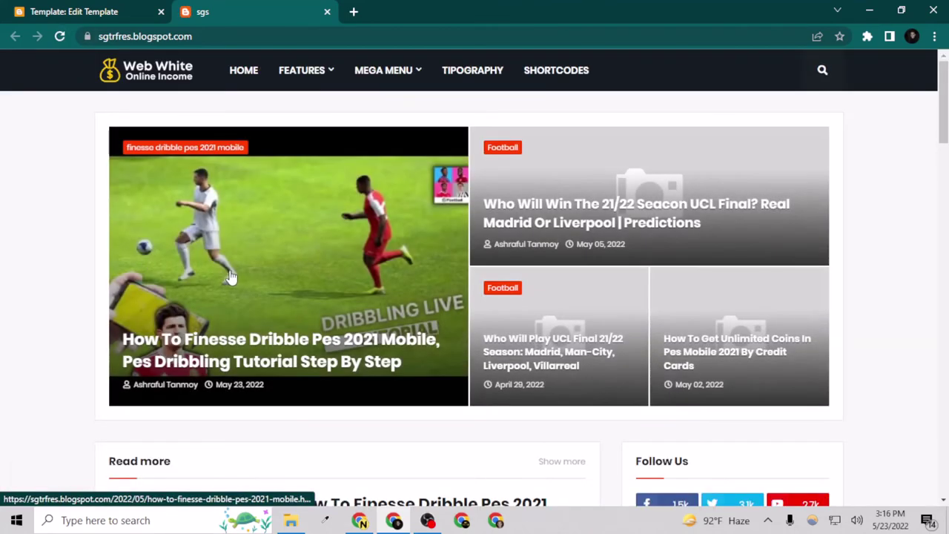
Examine the newly themed sgs home page, including its post list, label list, mega menu and footer.
{"action": "scroll", "coordinate": [250, 266], "scroll_direction": "down", "scroll_amount": 15}
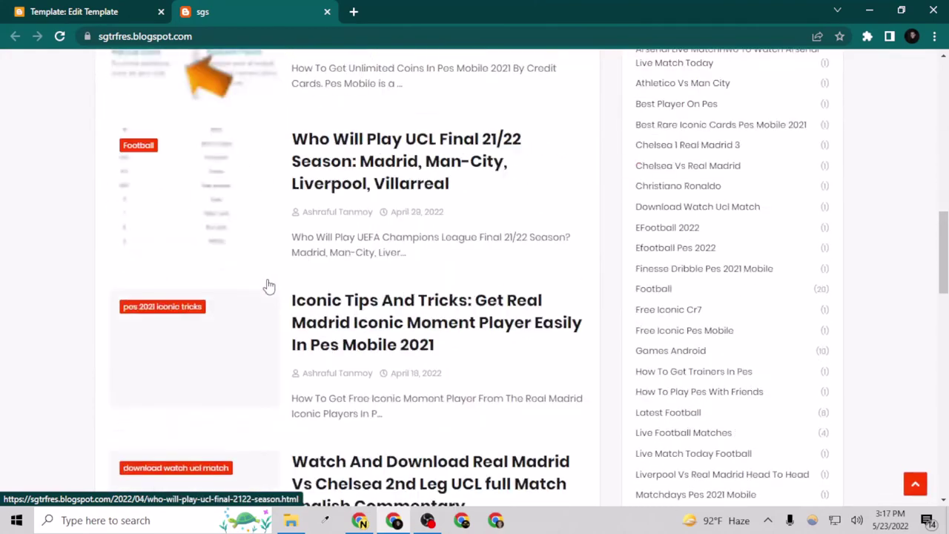
{"action": "scroll", "coordinate": [289, 267], "scroll_direction": "down", "scroll_amount": 4}
{"action": "scroll", "coordinate": [683, 313], "scroll_direction": "up", "scroll_amount": 10}
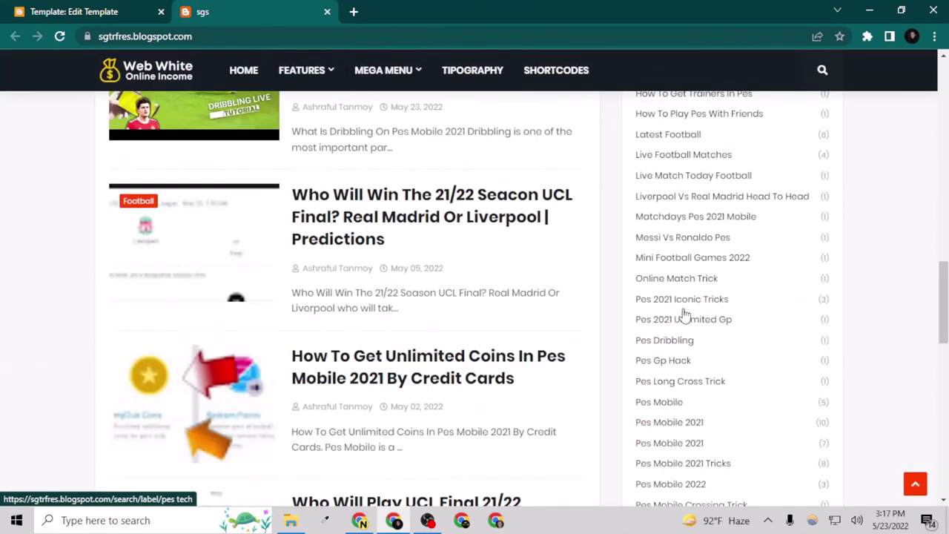
{"action": "scroll", "coordinate": [682, 314], "scroll_direction": "up", "scroll_amount": 5}
{"action": "scroll", "coordinate": [682, 356], "scroll_direction": "down", "scroll_amount": 2}
{"action": "scroll", "coordinate": [450, 134], "scroll_direction": "up", "scroll_amount": 2}
{"action": "mouse_move", "coordinate": [401, 69]}
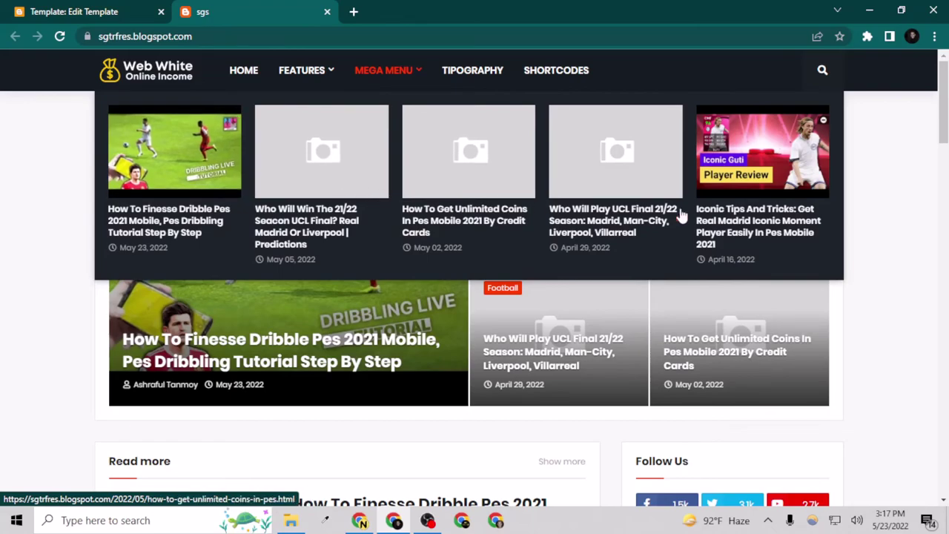
{"action": "scroll", "coordinate": [302, 318], "scroll_direction": "down", "scroll_amount": 2}
{"action": "scroll", "coordinate": [821, 63], "scroll_direction": "up", "scroll_amount": 2}
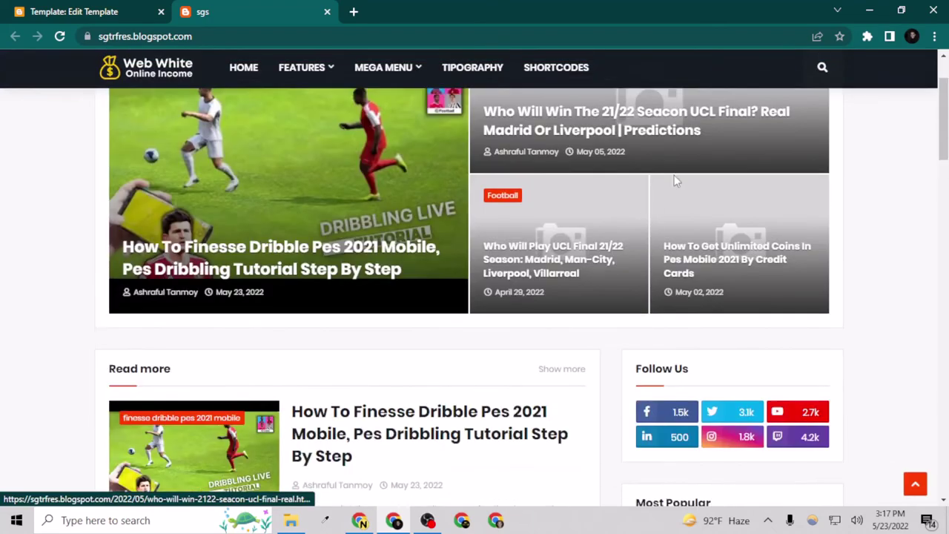
{"action": "scroll", "coordinate": [265, 212], "scroll_direction": "down", "scroll_amount": 15}
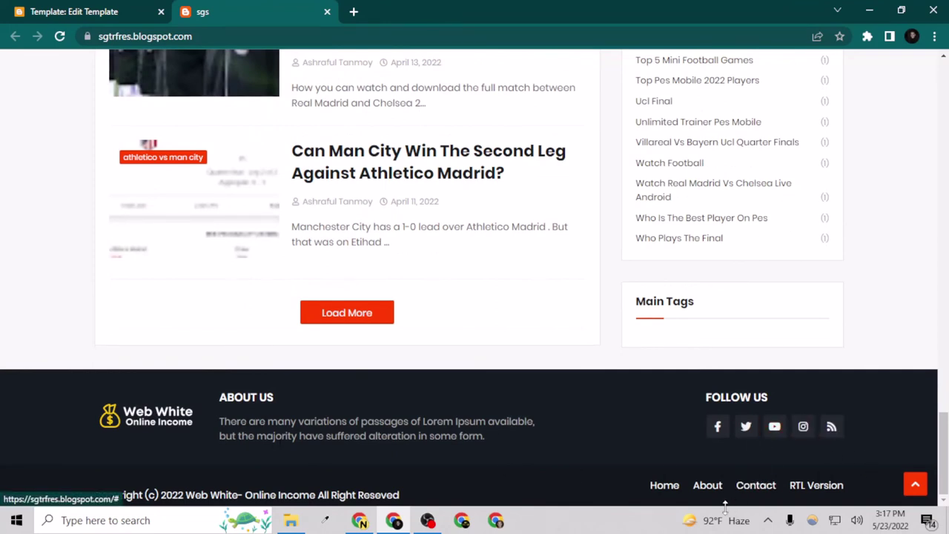
{"action": "scroll", "coordinate": [427, 328], "scroll_direction": "up", "scroll_amount": 15}
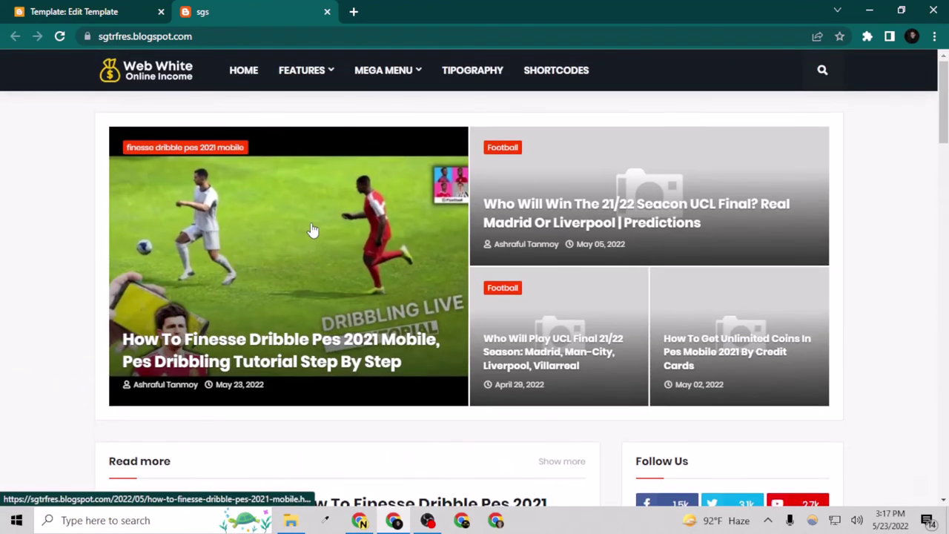
Leave the template's HTML editor and return to the sgs blog's theme page in the Blogger dashboard.
{"action": "left_click", "coordinate": [95, 9]}
{"action": "left_click", "coordinate": [24, 72]}
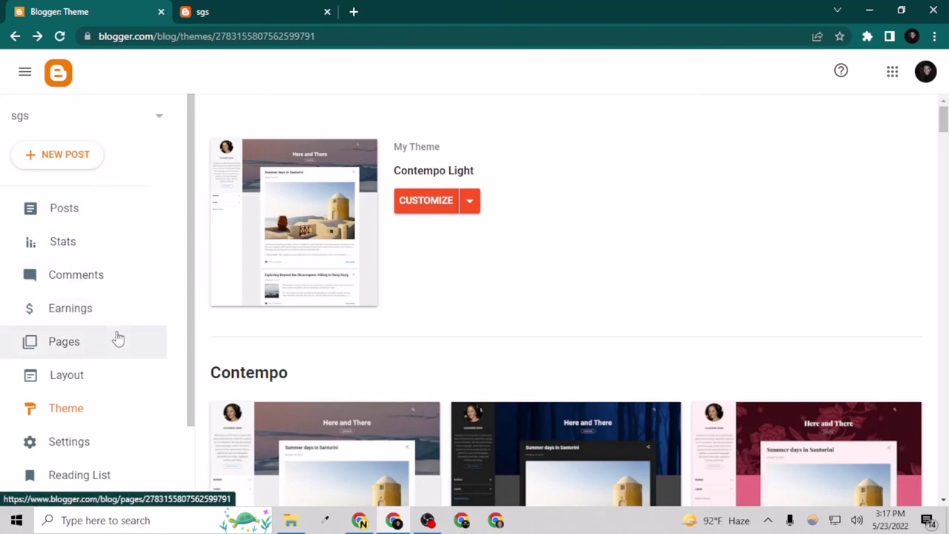
{"action": "scroll", "coordinate": [117, 339], "scroll_direction": "down", "scroll_amount": 2}
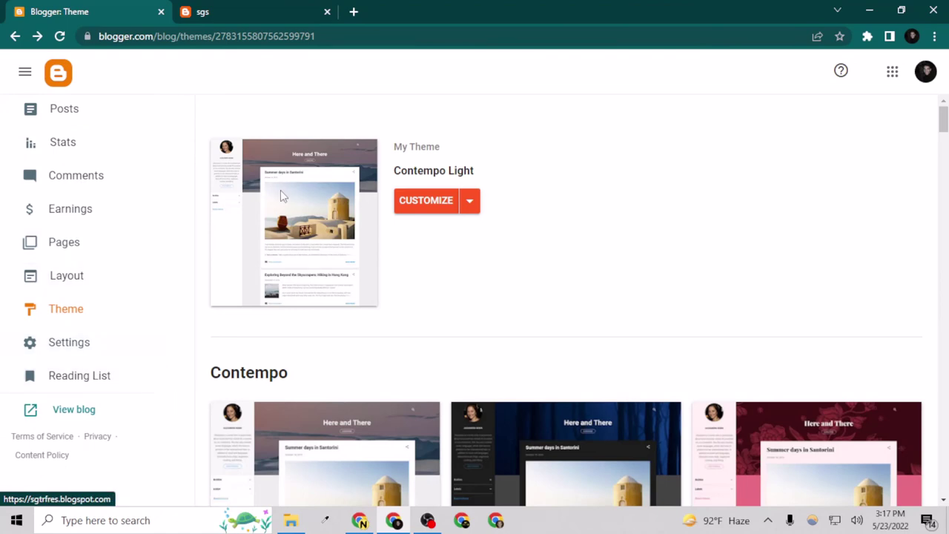
Clear the live sgs blog's web address from the address bar and look through the posts on its home page.
{"action": "left_click", "coordinate": [282, 9]}
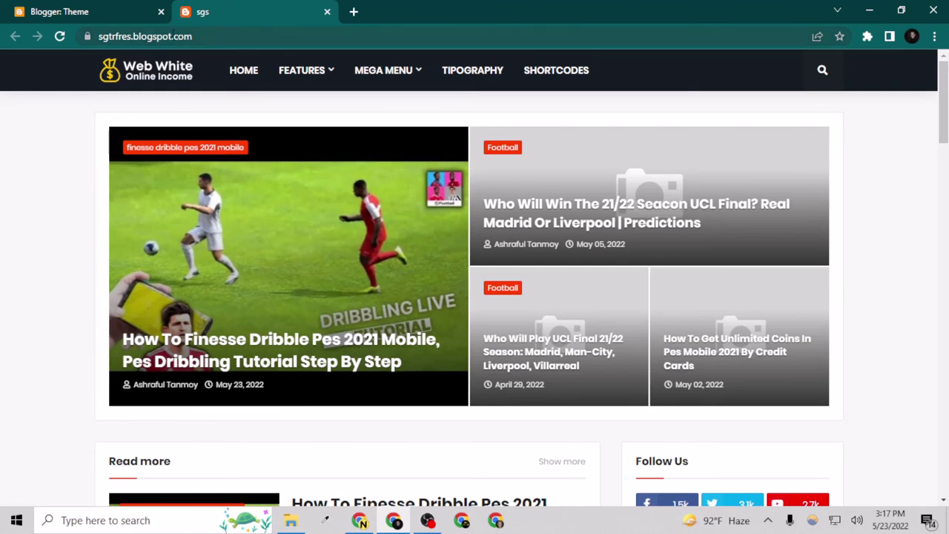
{"action": "left_click_drag", "start_coordinate": [172, 36], "coordinate": [98, 35]}
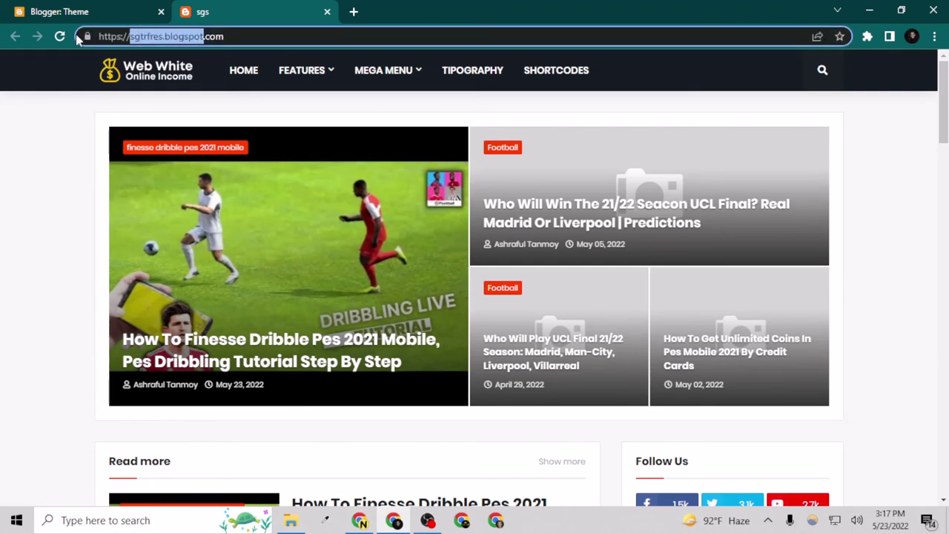
{"action": "key", "text": "BackSpace"}
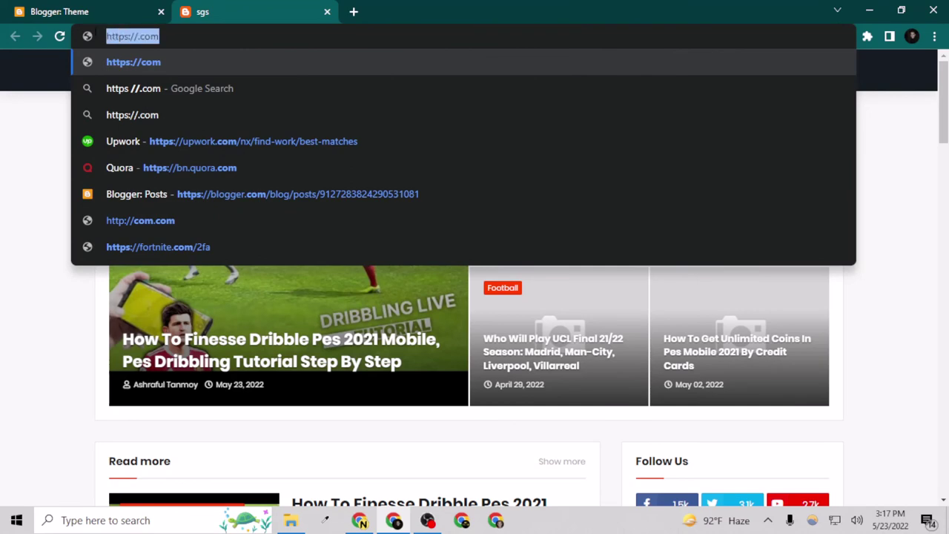
{"action": "key", "text": "BackSpace"}
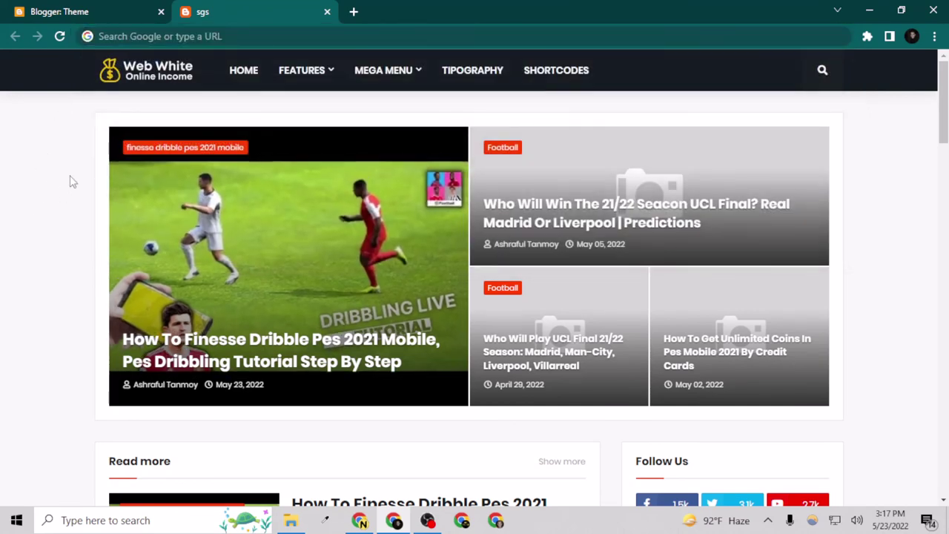
{"action": "scroll", "coordinate": [144, 211], "scroll_direction": "down", "scroll_amount": 12}
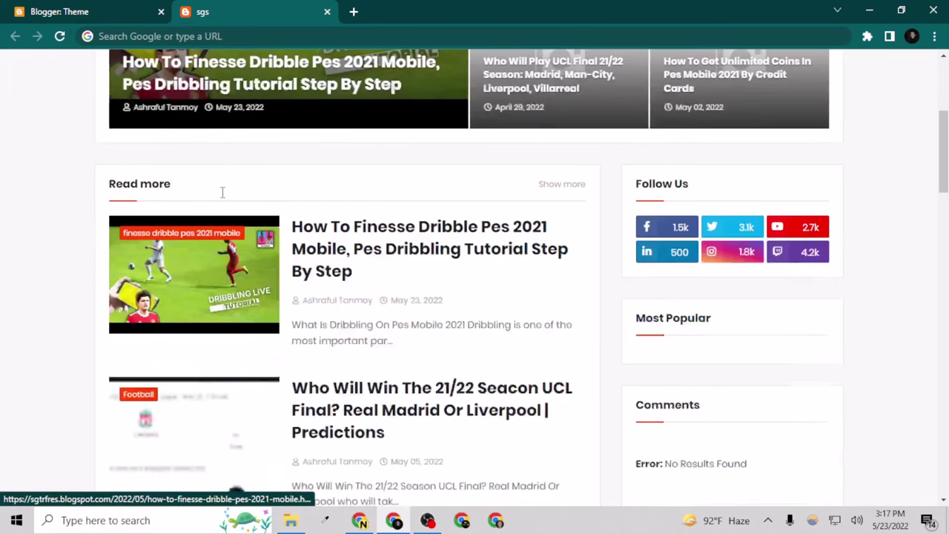
{"action": "scroll", "coordinate": [215, 211], "scroll_direction": "down", "scroll_amount": 5}
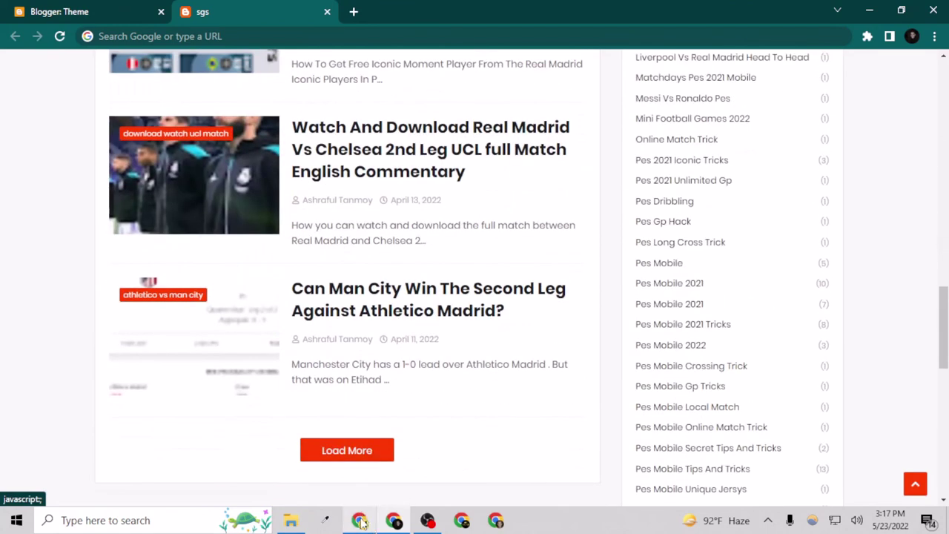